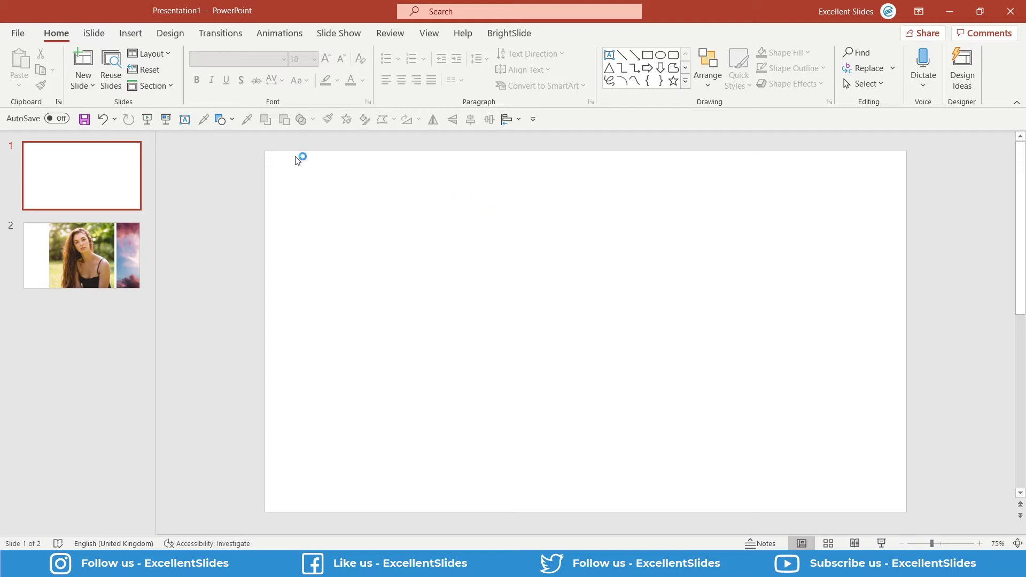
Draw a blue square on the left of the slide with the Rectangle shape
{"action": "left_click", "coordinate": [231, 123]}
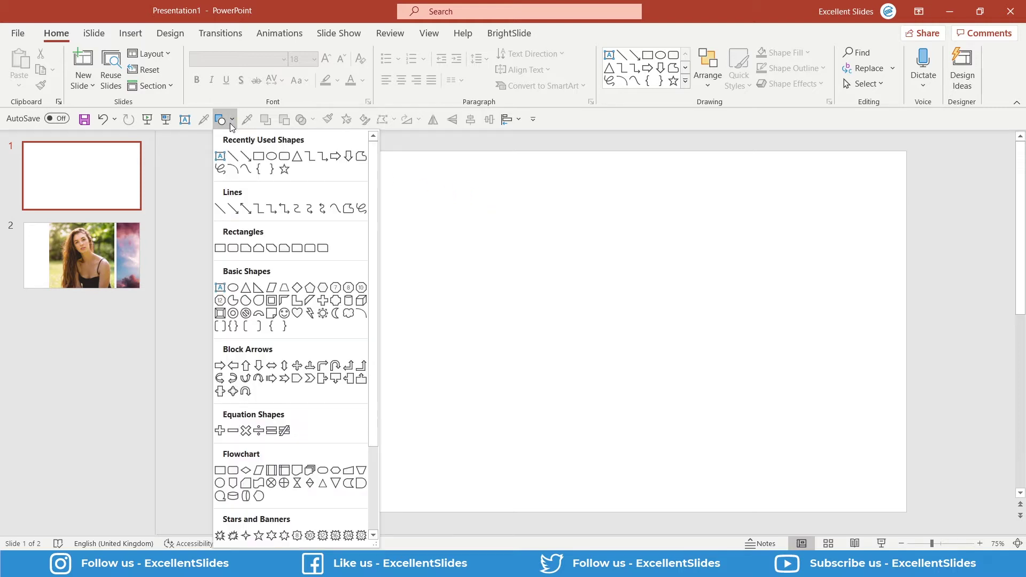
{"action": "left_click", "coordinate": [259, 157]}
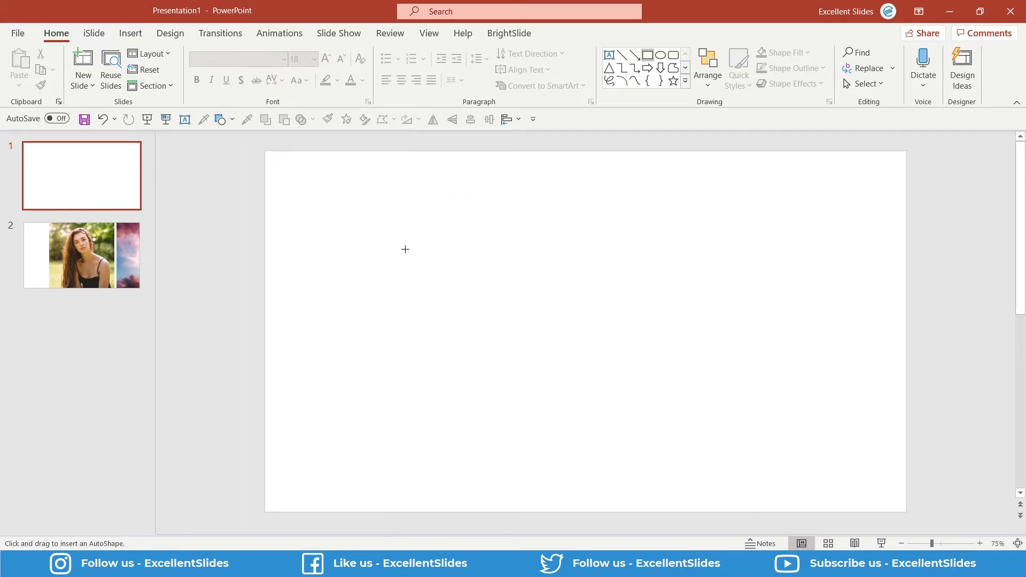
{"action": "mouse_move", "coordinate": [389, 231]}
{"action": "left_mouse_down"}
{"action": "mouse_move", "coordinate": [446, 320]}
{"action": "mouse_move", "coordinate": [506, 374]}
{"action": "mouse_move", "coordinate": [535, 377]}
{"action": "left_mouse_up"}
{"action": "left_click", "coordinate": [294, 167]}
Draw a wide blue rectangle overlapping the square's upper right, 5.98 cm by 17.67 cm
{"action": "left_click", "coordinate": [228, 126]}
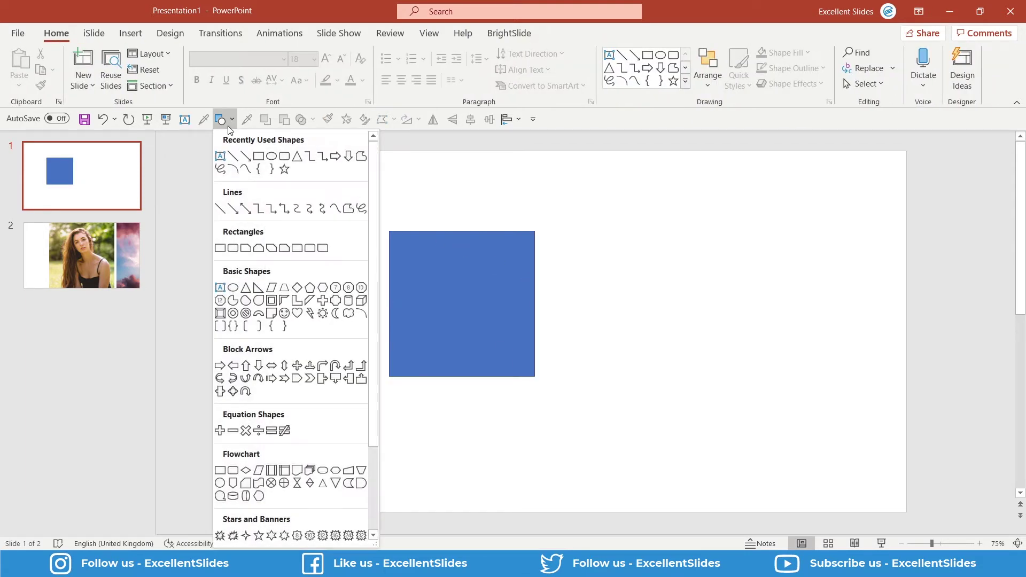
{"action": "left_click", "coordinate": [259, 156]}
{"action": "left_click_drag", "start_coordinate": [476, 239], "coordinate": [810, 314]}
{"action": "left_click_drag", "start_coordinate": [630, 268], "coordinate": [610, 287]}
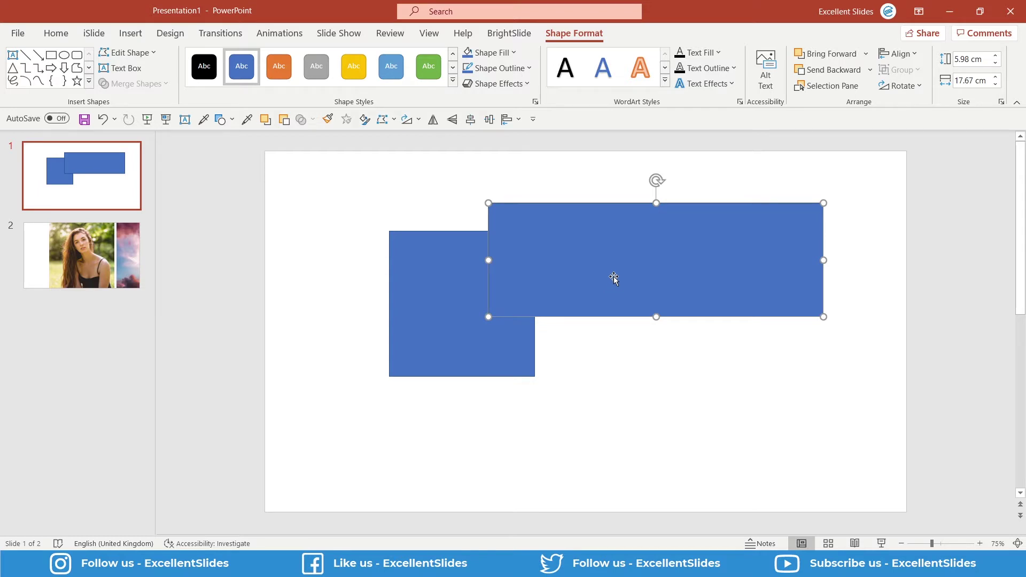
Remove the outline from both the square and the rectangle
{"action": "left_click", "coordinate": [458, 299], "text": "shift"}
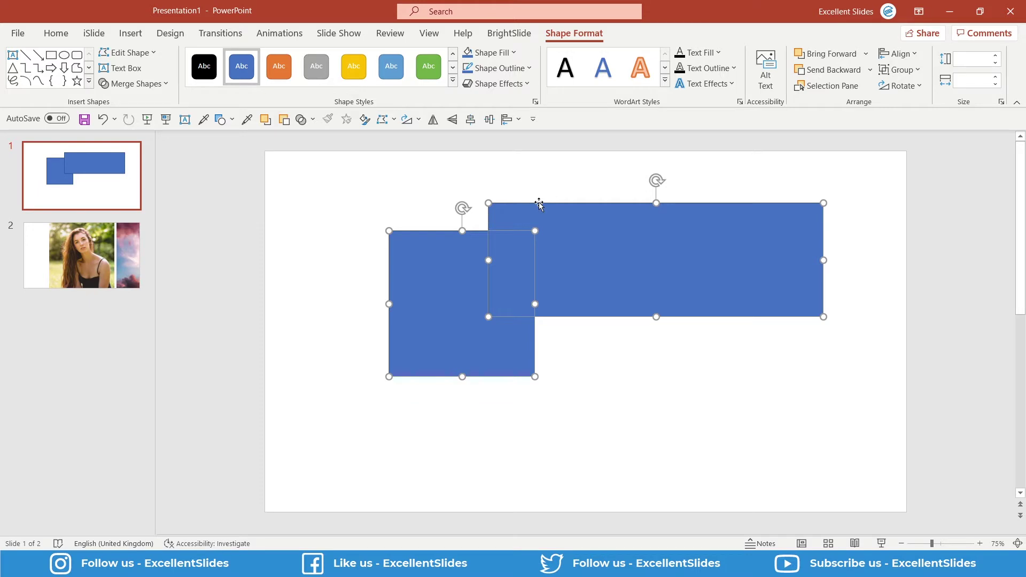
{"action": "left_click", "coordinate": [520, 69]}
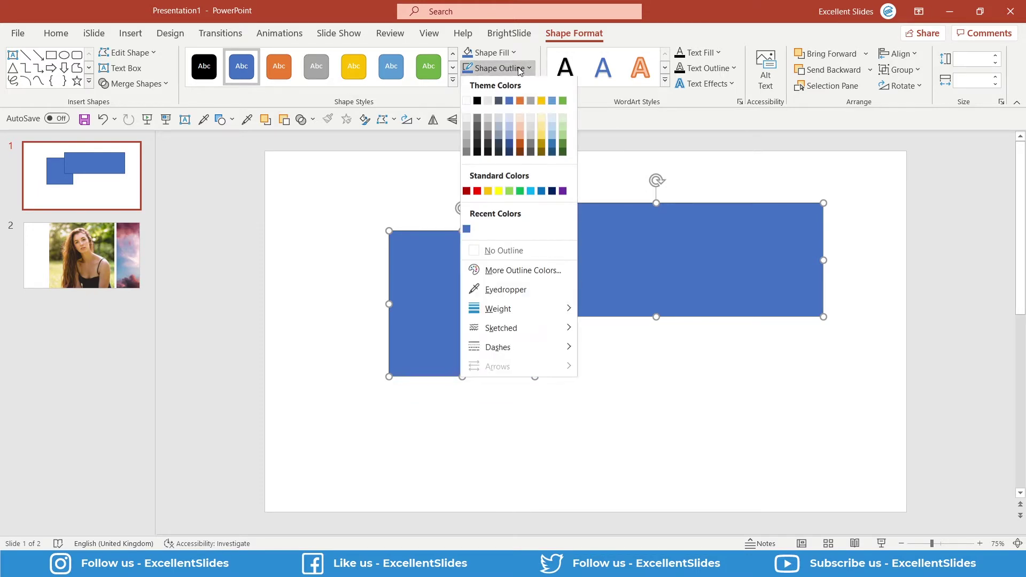
{"action": "left_click", "coordinate": [509, 258]}
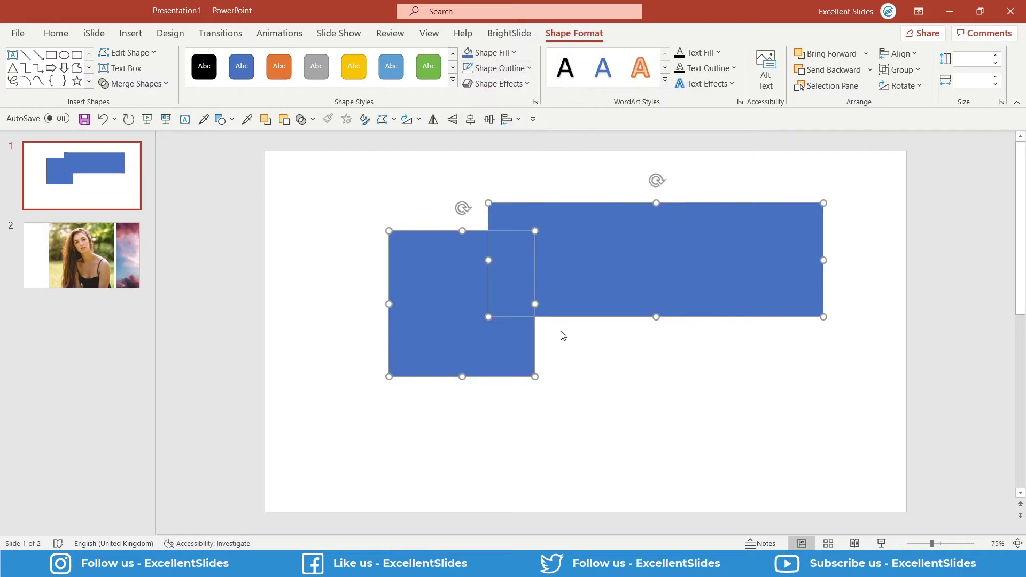
{"action": "left_click", "coordinate": [583, 350]}
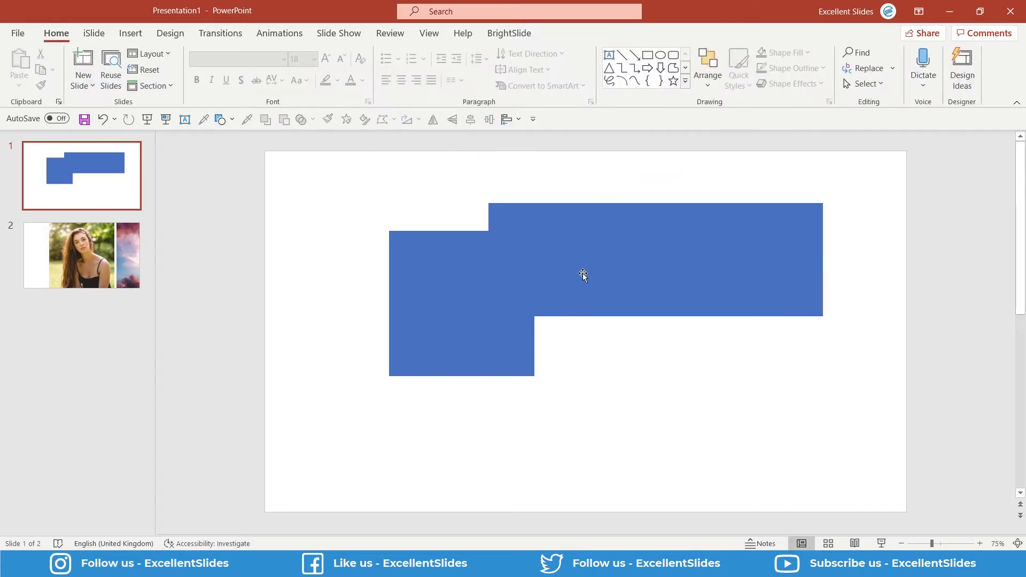
Move the square lower, below the rectangle, and fill it green
{"action": "left_click_drag", "start_coordinate": [498, 300], "coordinate": [465, 344]}
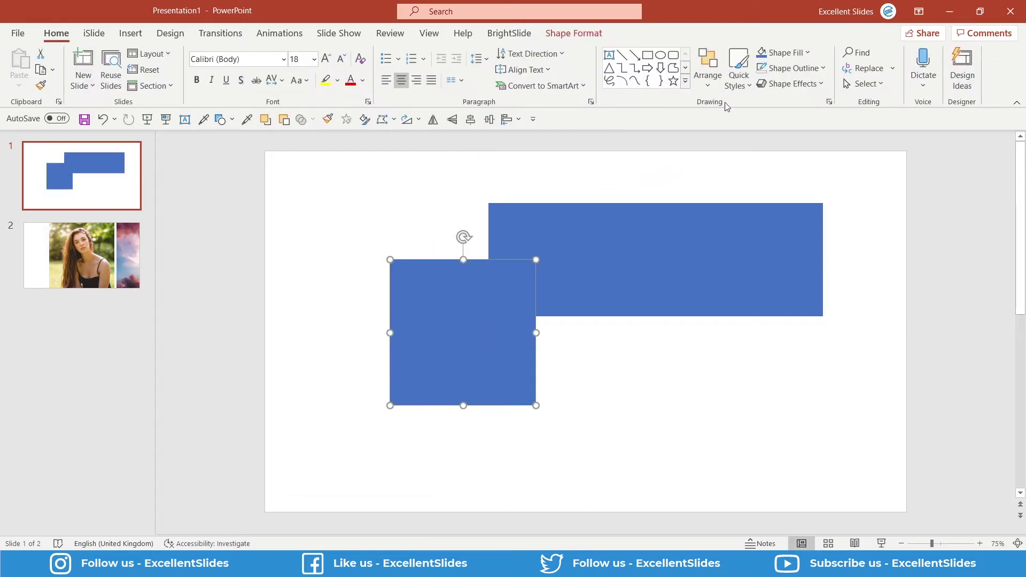
{"action": "left_click", "coordinate": [787, 54]}
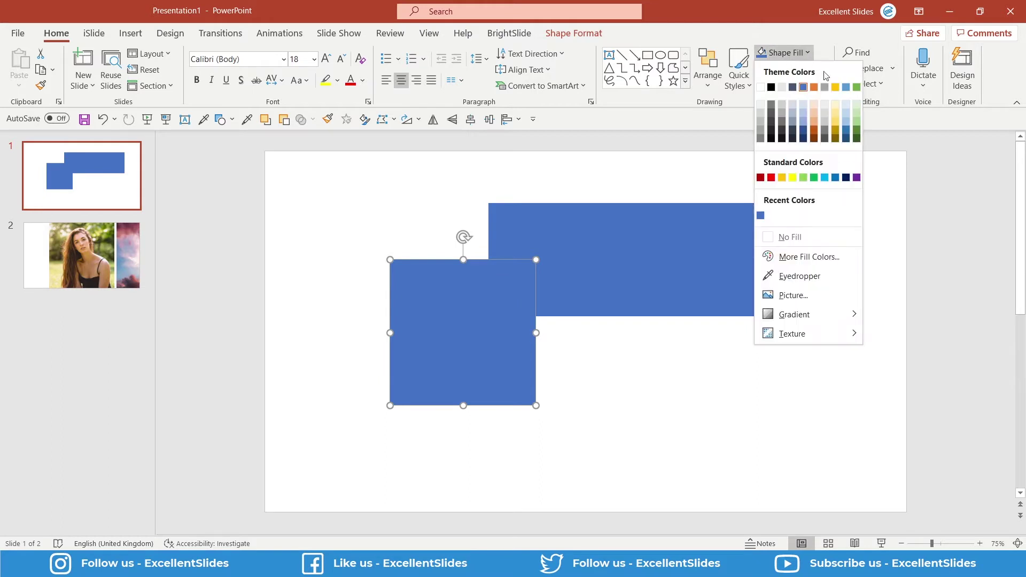
{"action": "left_click", "coordinate": [857, 84]}
{"action": "left_click", "coordinate": [723, 198]}
Fill the rectangle orange
{"action": "left_click", "coordinate": [678, 224]}
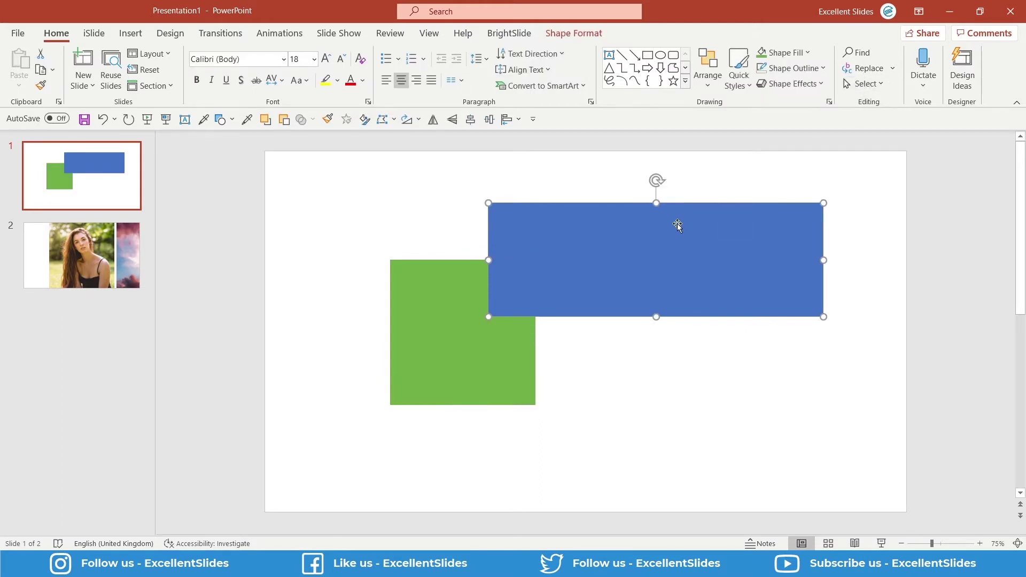
{"action": "left_click", "coordinate": [796, 53]}
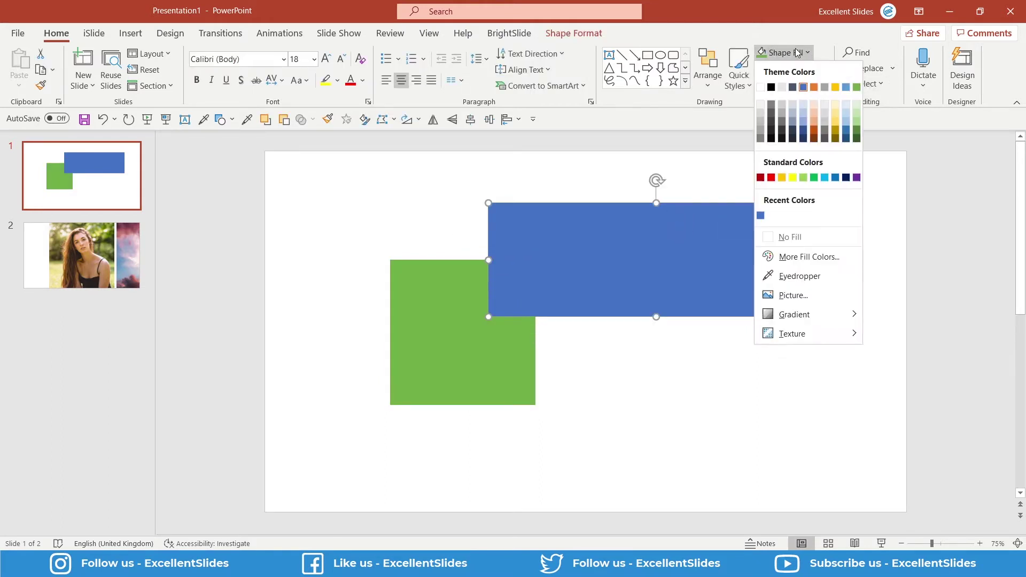
{"action": "left_click", "coordinate": [814, 87]}
{"action": "left_click", "coordinate": [644, 368]}
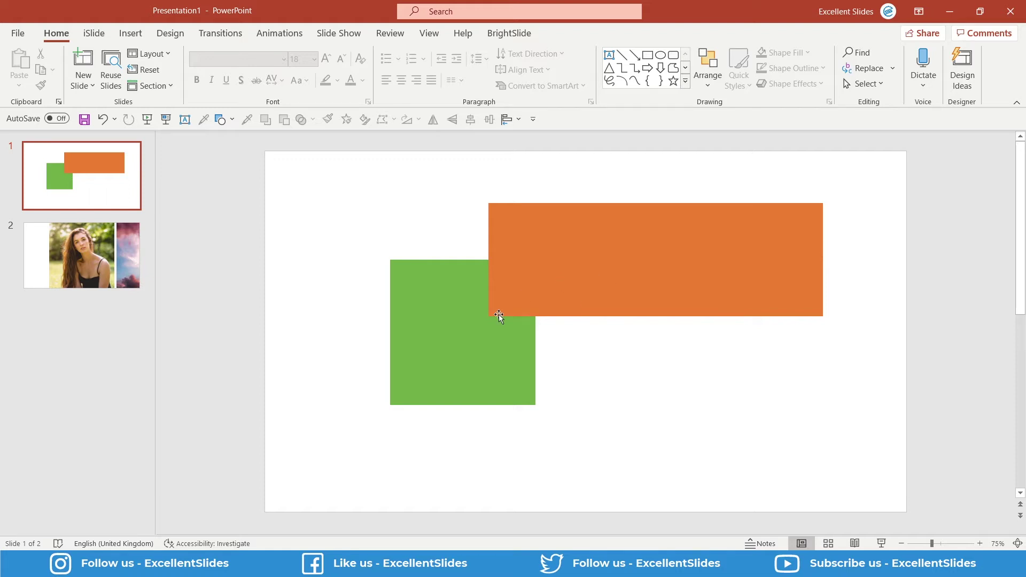
Nudge the green square slightly left and open its Format Shape pane
{"action": "left_click_drag", "start_coordinate": [450, 345], "coordinate": [470, 367]}
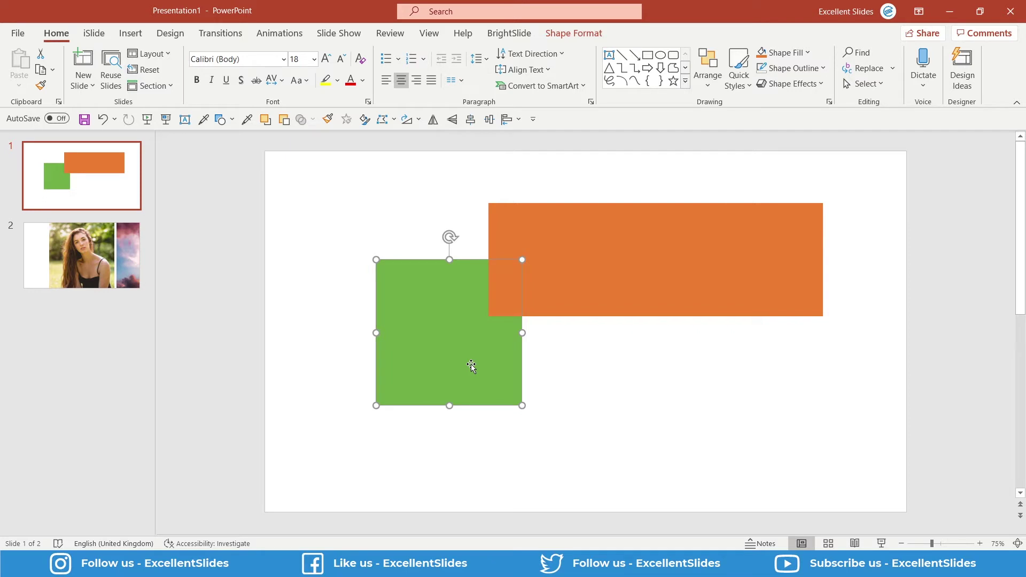
{"action": "right_click", "coordinate": [442, 323]}
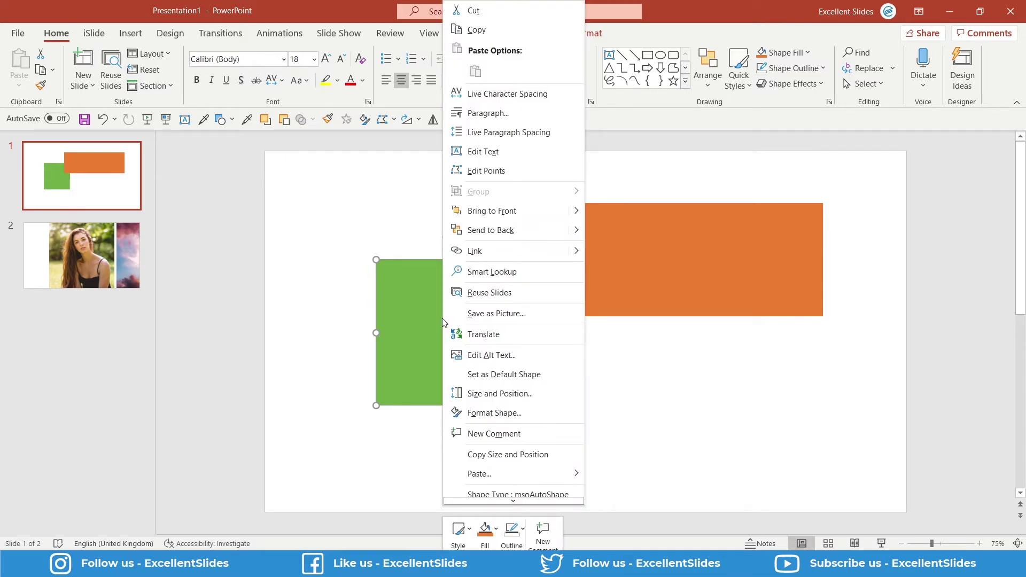
{"action": "left_click", "coordinate": [506, 420]}
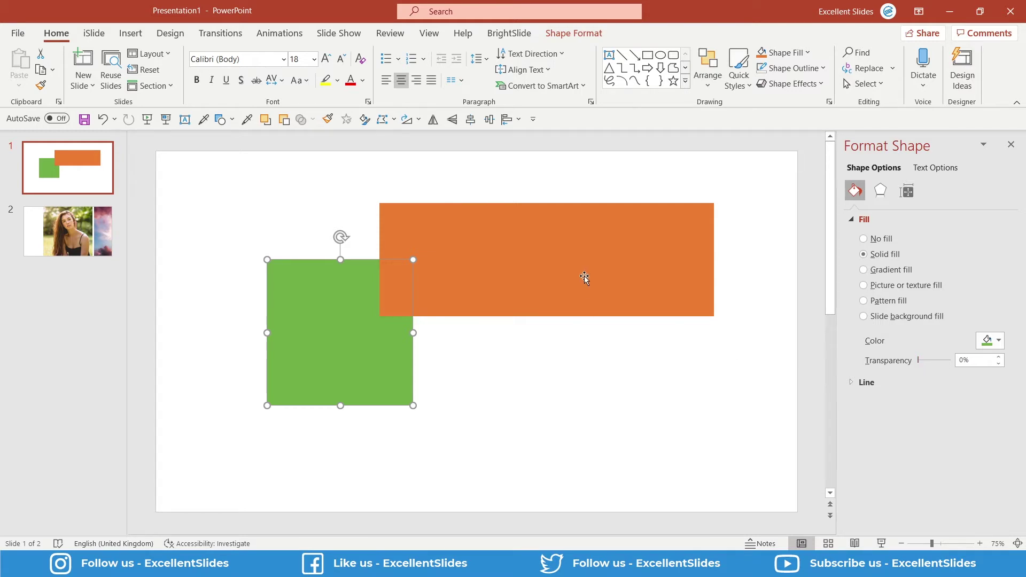
Reposition the orange rectangle, test a semi-transparent fill, then restore 0% transparency
{"action": "left_click_drag", "start_coordinate": [563, 274], "coordinate": [499, 304]}
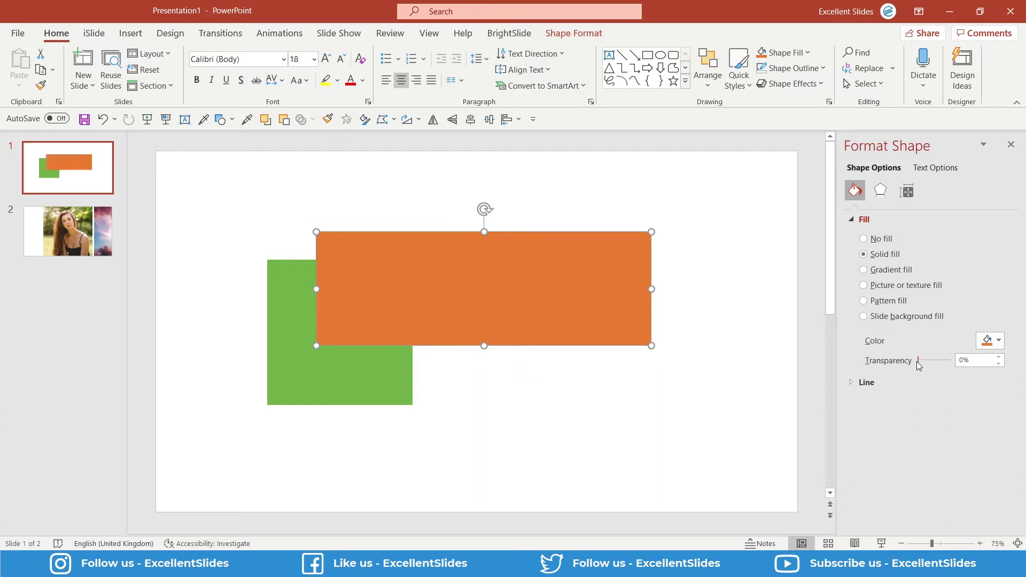
{"action": "left_click_drag", "start_coordinate": [918, 361], "coordinate": [930, 364]}
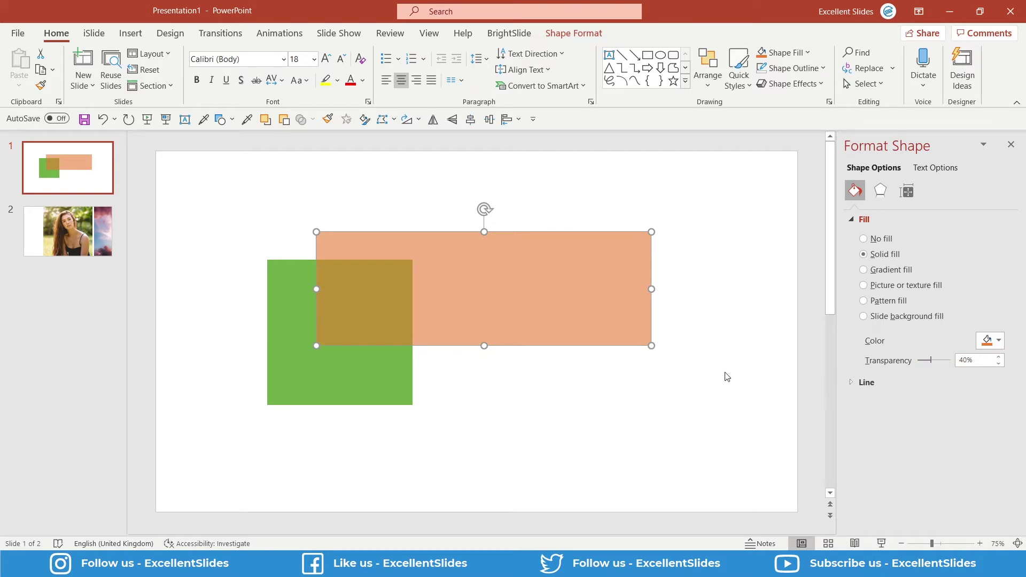
{"action": "left_click", "coordinate": [680, 406]}
{"action": "left_click_drag", "start_coordinate": [388, 306], "coordinate": [468, 299]}
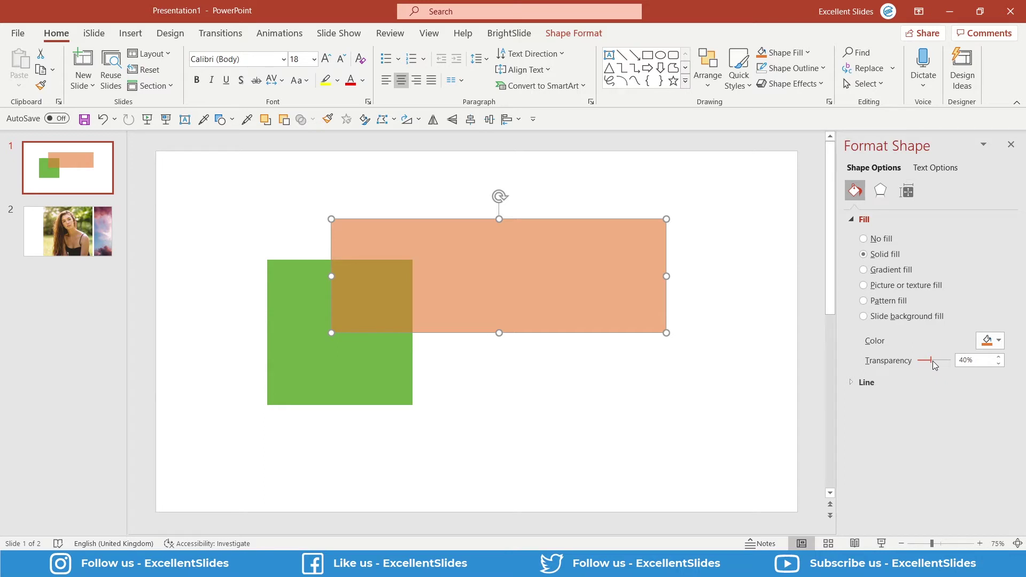
{"action": "left_click_drag", "start_coordinate": [932, 361], "coordinate": [914, 357]}
{"action": "left_click", "coordinate": [580, 356]}
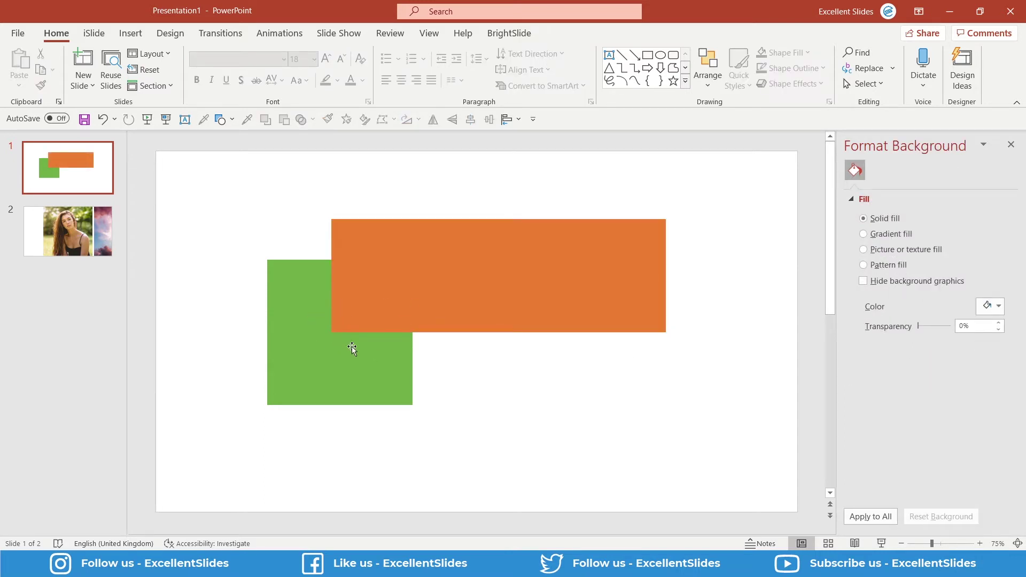
Let the green square show through briefly, make the rectangle opaque again, and shift it right
{"action": "left_click", "coordinate": [431, 316]}
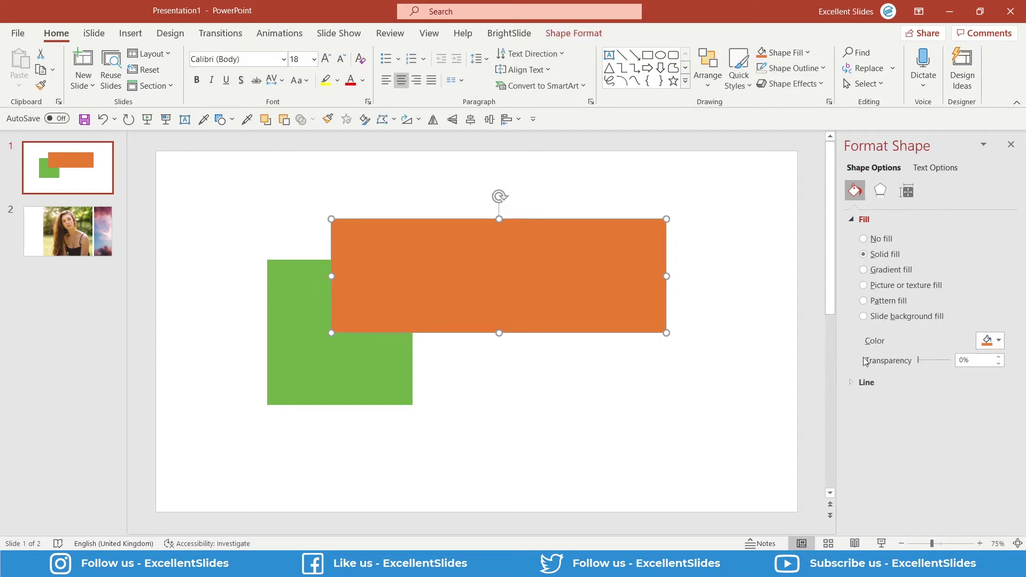
{"action": "mouse_move", "coordinate": [920, 365]}
{"action": "left_mouse_down"}
{"action": "mouse_move", "coordinate": [951, 365]}
{"action": "mouse_move", "coordinate": [931, 365]}
{"action": "left_mouse_up"}
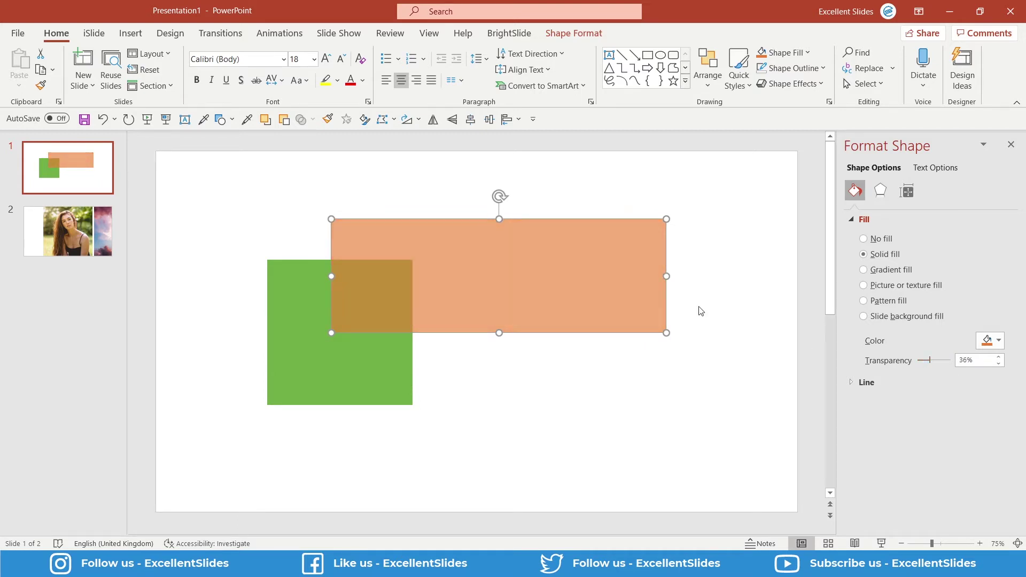
{"action": "left_click_drag", "start_coordinate": [931, 366], "coordinate": [910, 366]}
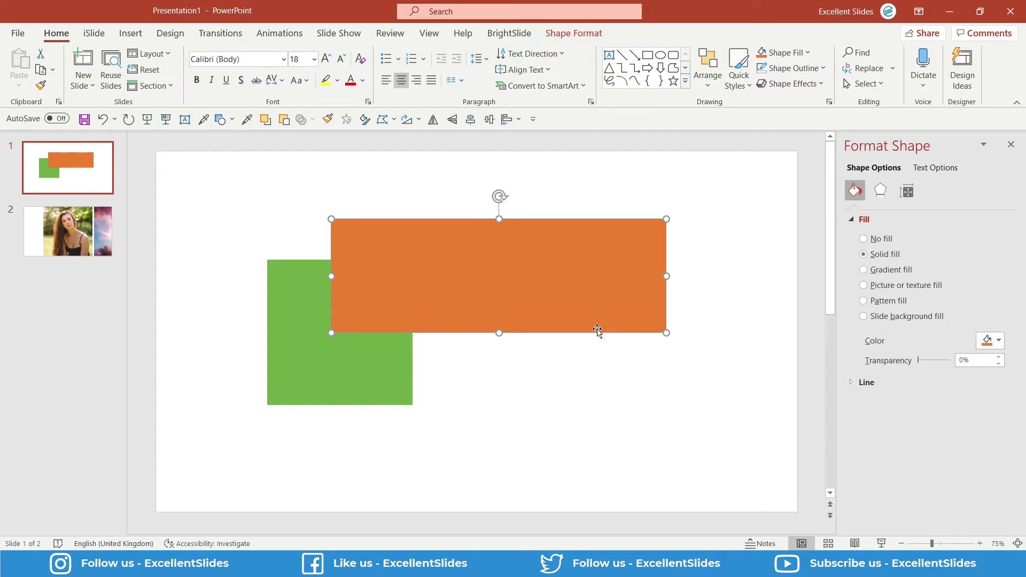
{"action": "left_click_drag", "start_coordinate": [563, 303], "coordinate": [627, 307]}
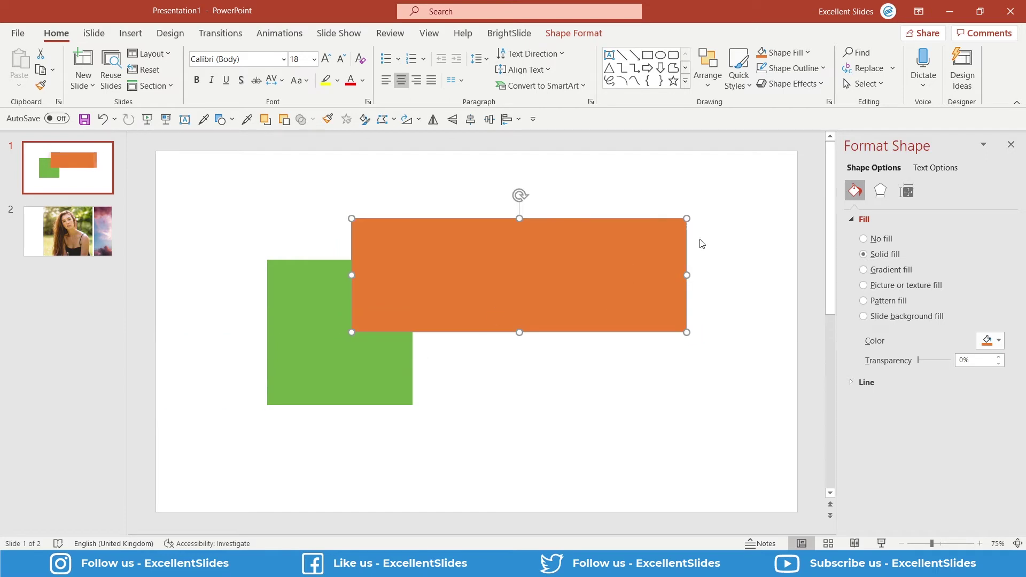
Fill the rectangle with custom pale yellow RGB 241,202,61 (F1CA3D) at 54% transparency
{"action": "left_click", "coordinate": [789, 57]}
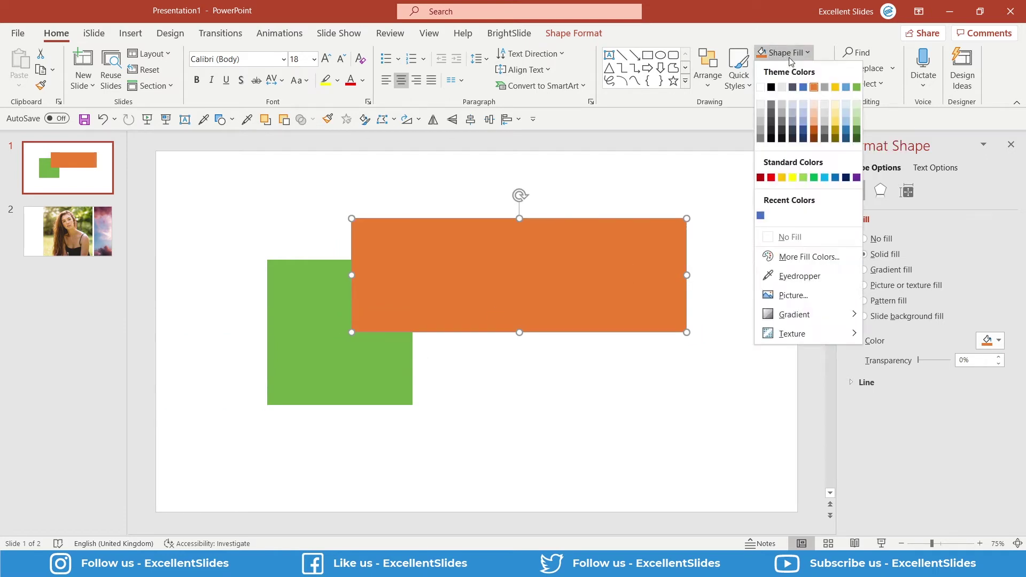
{"action": "left_click", "coordinate": [826, 262]}
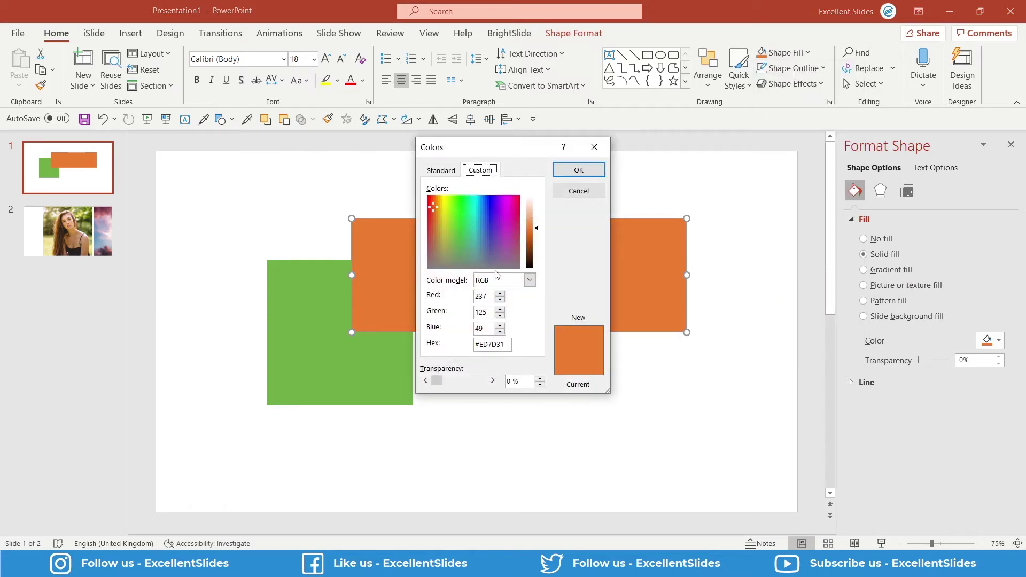
{"action": "left_click_drag", "start_coordinate": [503, 227], "coordinate": [438, 204]}
{"action": "mouse_move", "coordinate": [537, 231]}
{"action": "left_mouse_down"}
{"action": "mouse_move", "coordinate": [541, 218]}
{"action": "mouse_move", "coordinate": [540, 230]}
{"action": "left_mouse_up"}
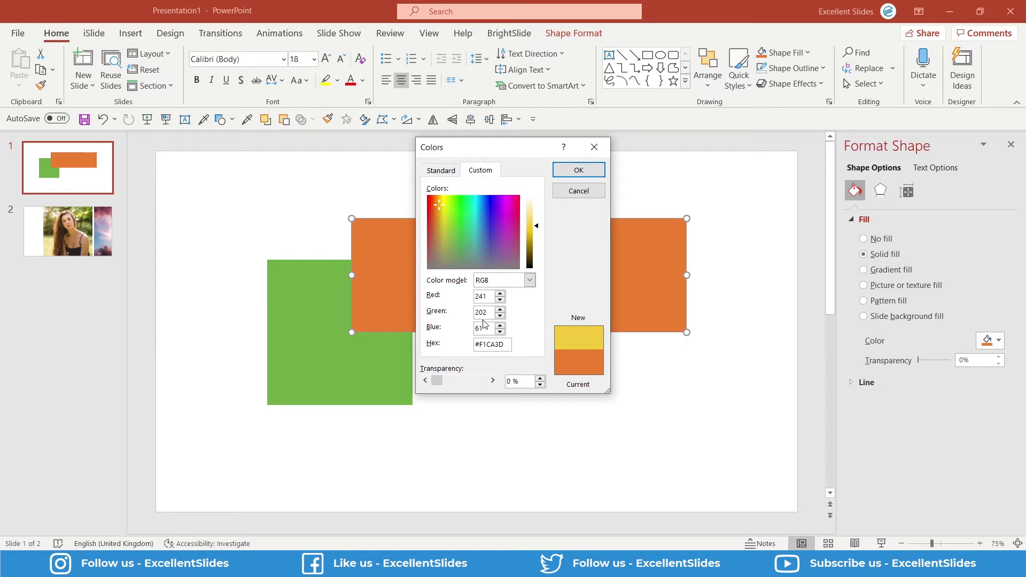
{"action": "mouse_move", "coordinate": [437, 380]}
{"action": "left_mouse_down"}
{"action": "mouse_move", "coordinate": [451, 381]}
{"action": "mouse_move", "coordinate": [437, 381]}
{"action": "left_mouse_up"}
{"action": "left_click_drag", "start_coordinate": [513, 151], "coordinate": [548, 158]}
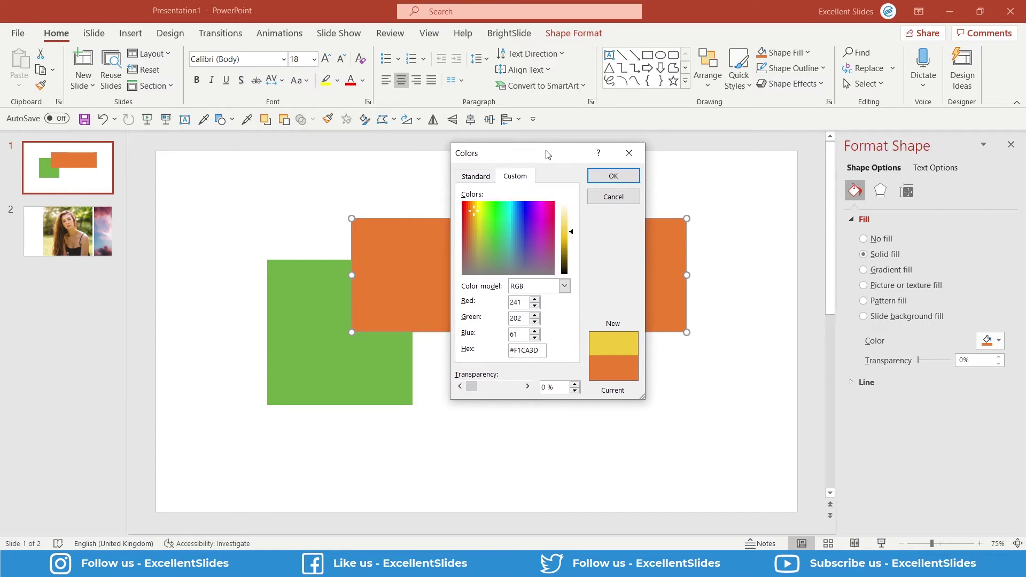
{"action": "left_click_drag", "start_coordinate": [548, 155], "coordinate": [693, 152]}
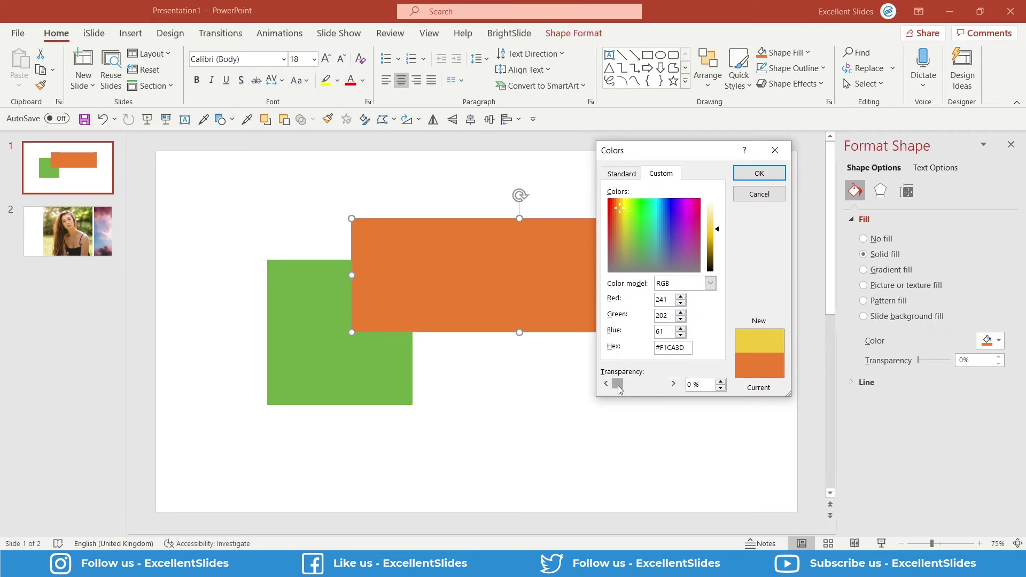
{"action": "left_click_drag", "start_coordinate": [619, 390], "coordinate": [643, 391]}
{"action": "left_click", "coordinate": [775, 177]}
Reposition the yellow rectangle and green square, then delete both shapes from slide 1
{"action": "left_click", "coordinate": [591, 396]}
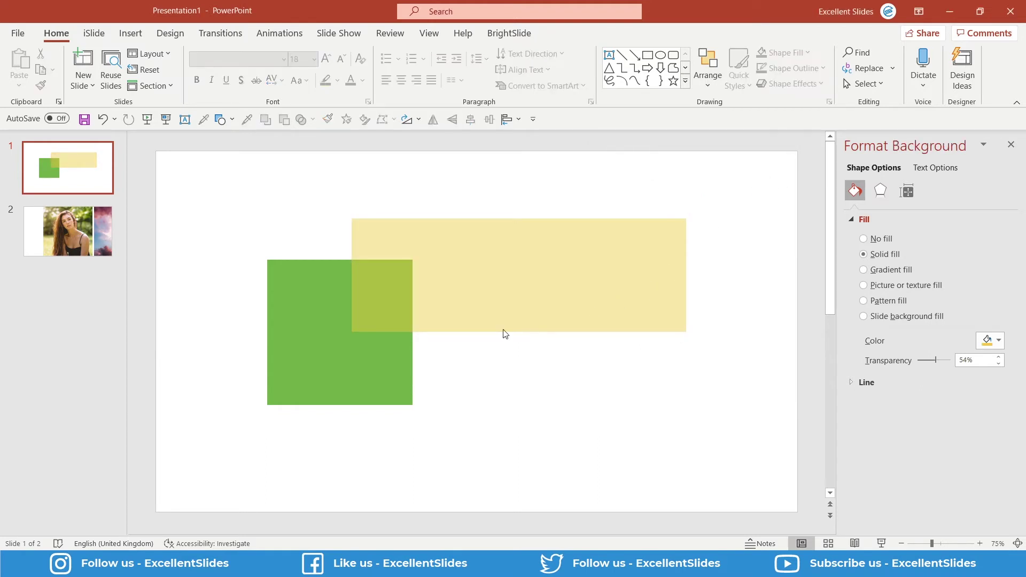
{"action": "left_click_drag", "start_coordinate": [506, 299], "coordinate": [547, 307]}
{"action": "mouse_move", "coordinate": [392, 370]}
{"action": "left_mouse_down"}
{"action": "mouse_move", "coordinate": [408, 369]}
{"action": "mouse_move", "coordinate": [371, 369]}
{"action": "mouse_move", "coordinate": [387, 371]}
{"action": "left_mouse_up"}
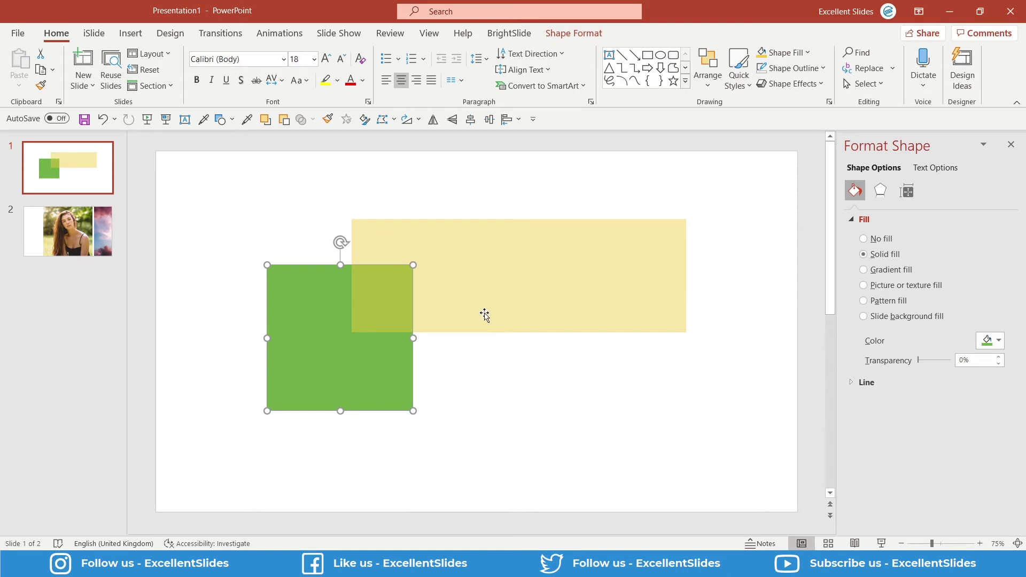
{"action": "left_click", "coordinate": [483, 306], "text": "shift"}
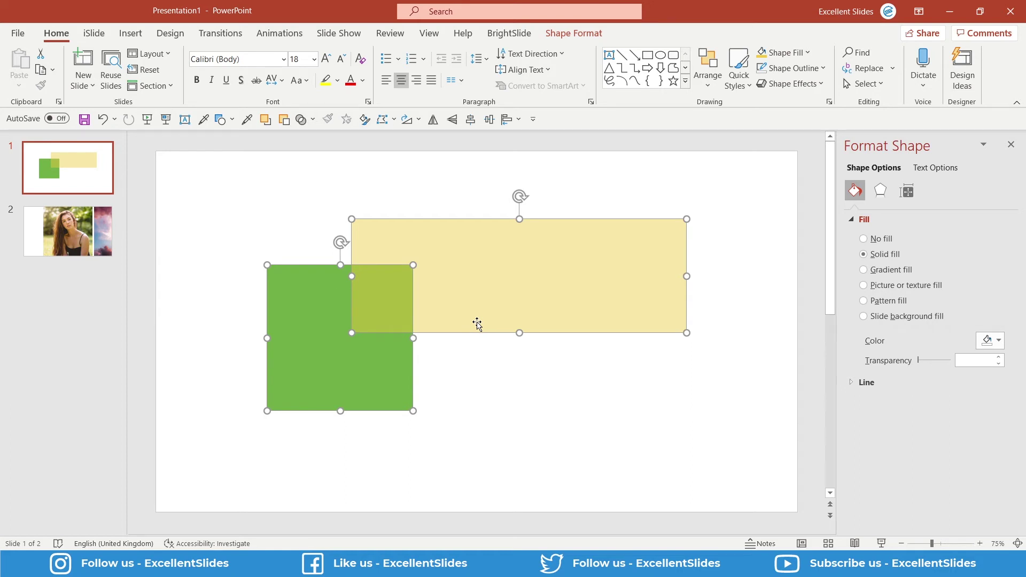
{"action": "key", "text": "Delete"}
On slide 2, shift both pictures left and drag the cloud photo over the portrait, centred
{"action": "left_click", "coordinate": [83, 225]}
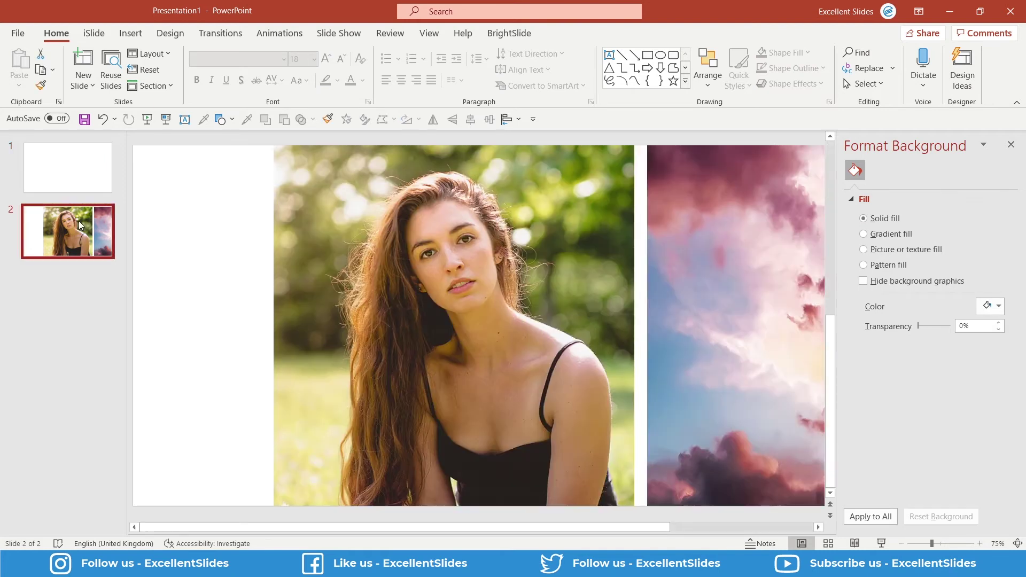
{"action": "scroll", "coordinate": [419, 293], "scroll_direction": "down", "scroll_amount": 3, "text": "ctrl"}
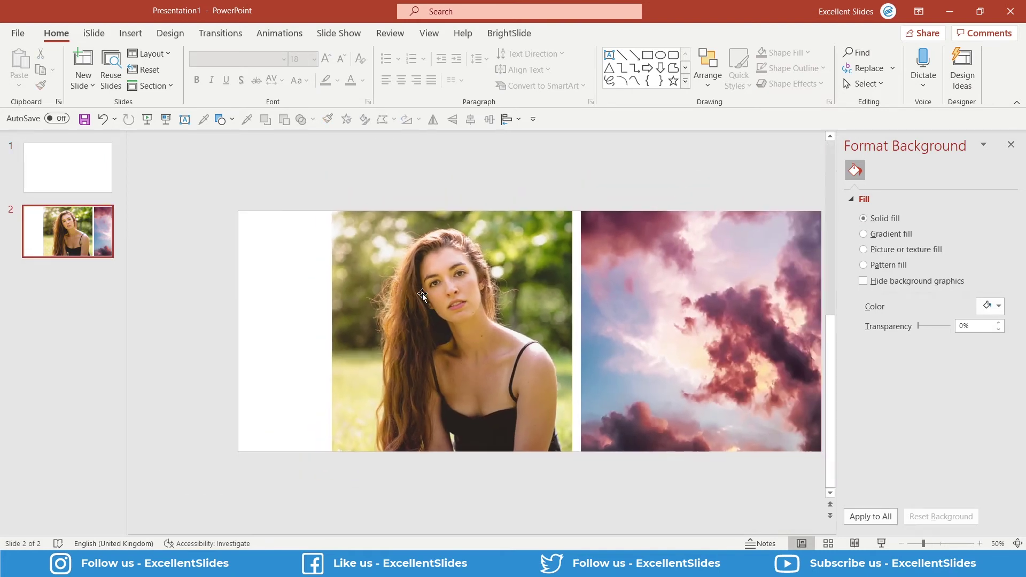
{"action": "left_click", "coordinate": [598, 309]}
{"action": "left_click", "coordinate": [476, 316], "text": "shift"}
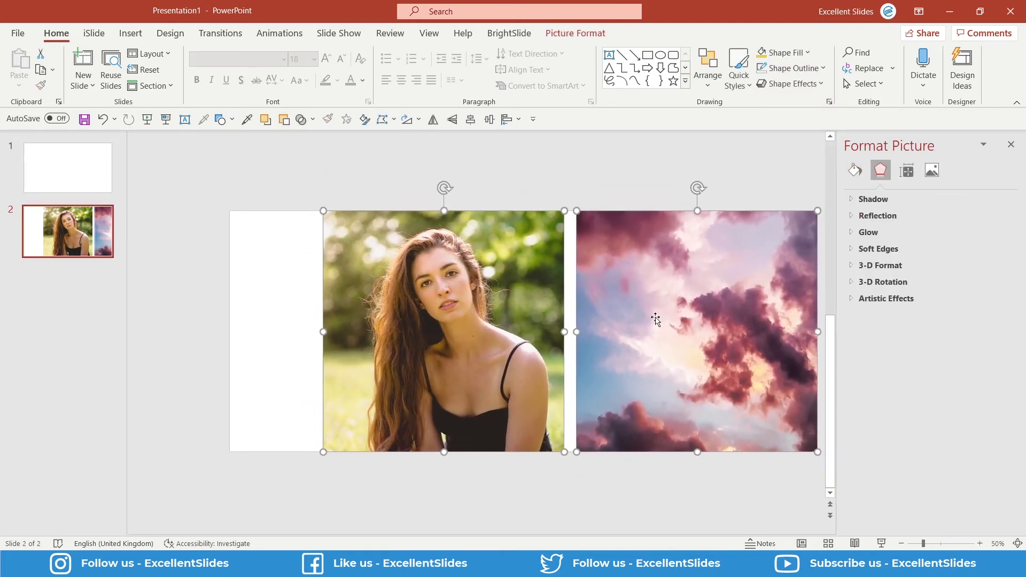
{"action": "mouse_move", "coordinate": [652, 316]}
{"action": "left_mouse_down"}
{"action": "mouse_move", "coordinate": [557, 316]}
{"action": "mouse_move", "coordinate": [648, 318]}
{"action": "left_mouse_up"}
{"action": "left_click", "coordinate": [544, 486]}
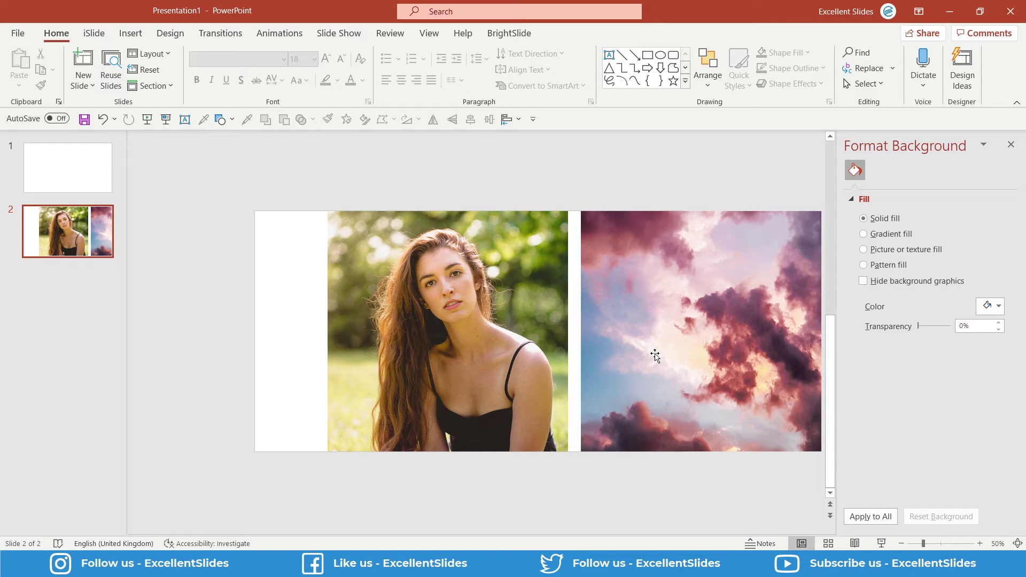
{"action": "left_click_drag", "start_coordinate": [666, 328], "coordinate": [467, 328]}
{"action": "left_click", "coordinate": [649, 340]}
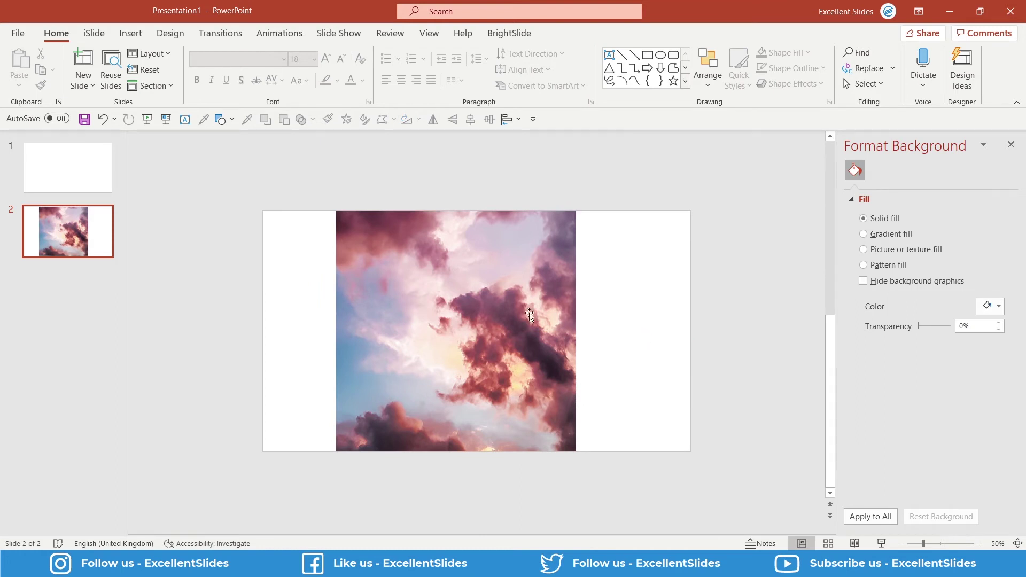
Show the cloud picture's Picture Transparency settings in the Format Picture pane
{"action": "left_click", "coordinate": [476, 334]}
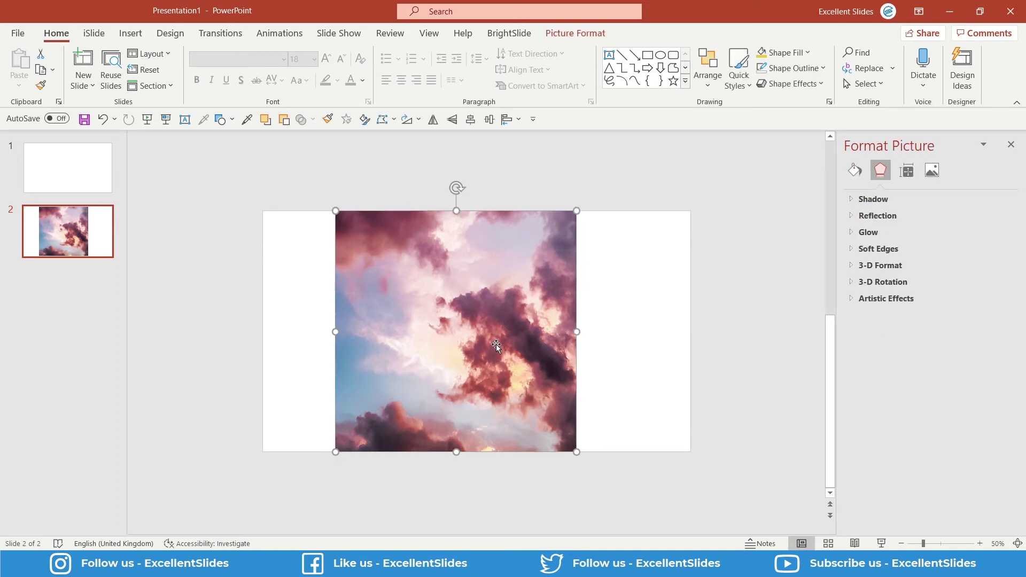
{"action": "left_click", "coordinate": [936, 179]}
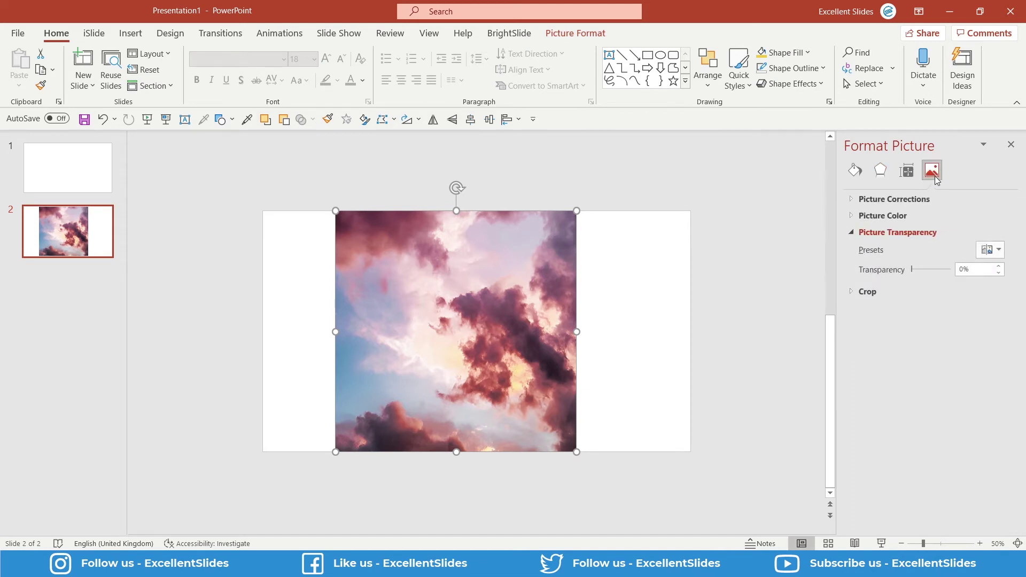
{"action": "left_click", "coordinate": [896, 234]}
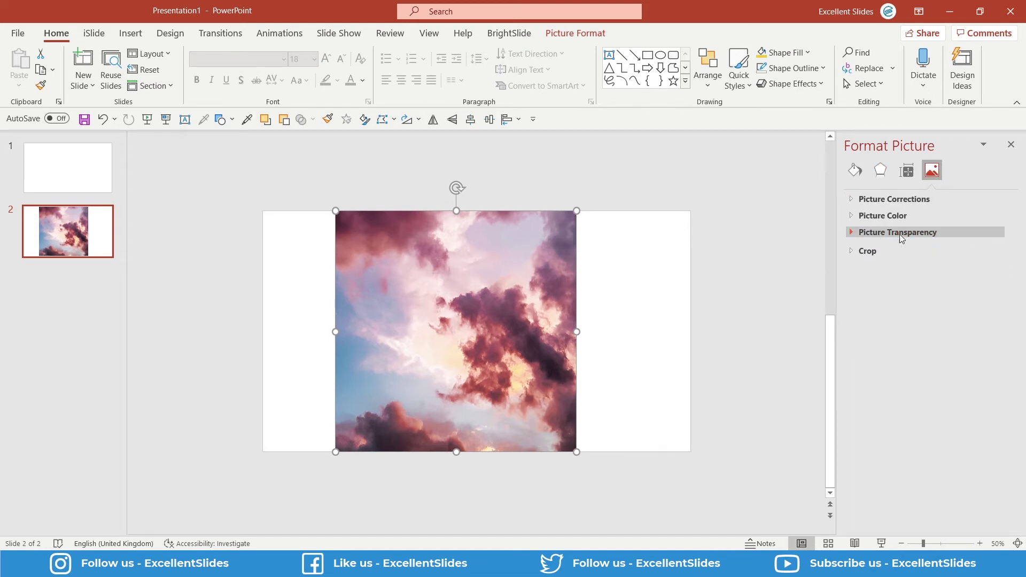
{"action": "left_click", "coordinate": [895, 235]}
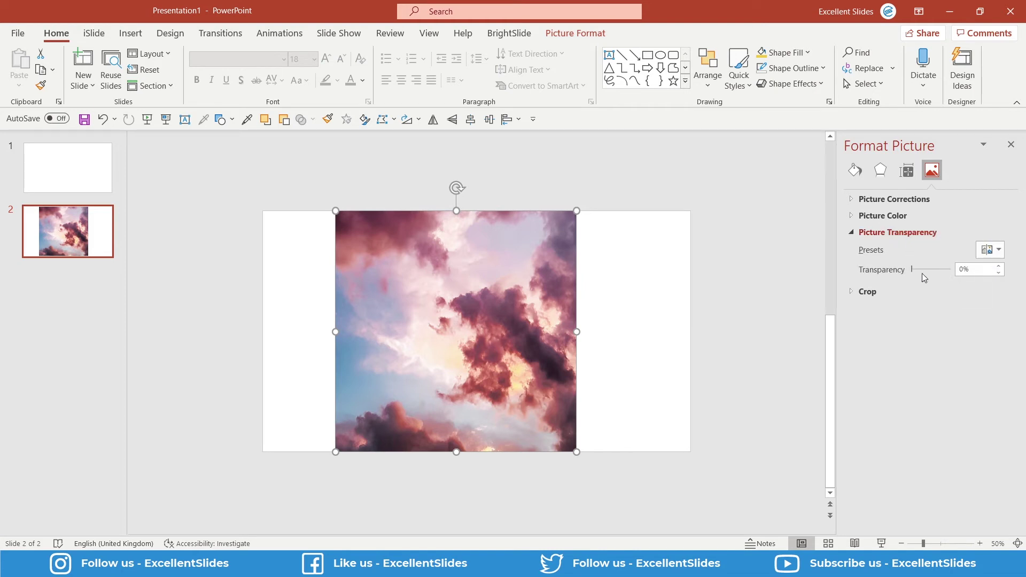
{"action": "left_click", "coordinate": [994, 251]}
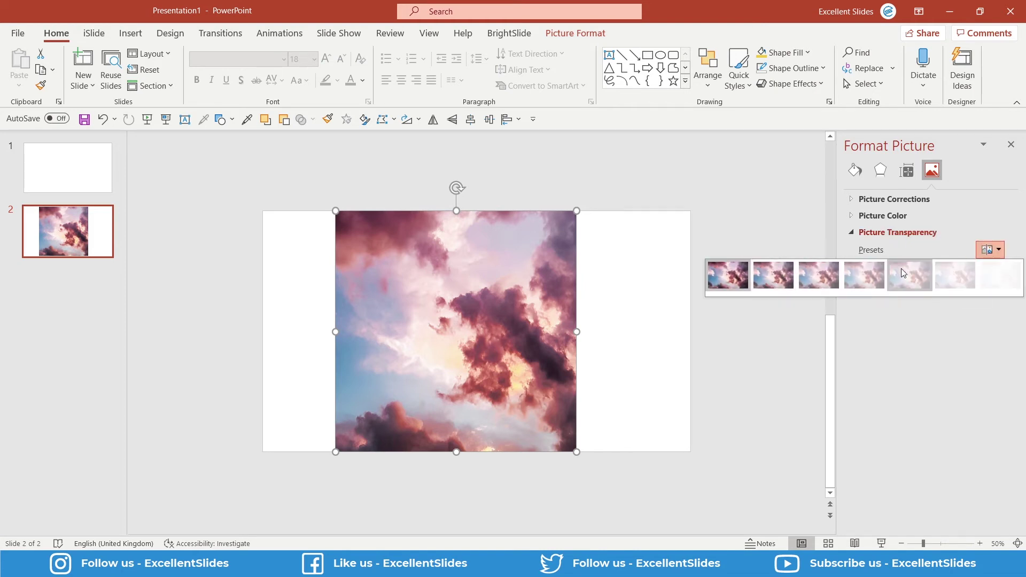
{"action": "left_click", "coordinate": [912, 341]}
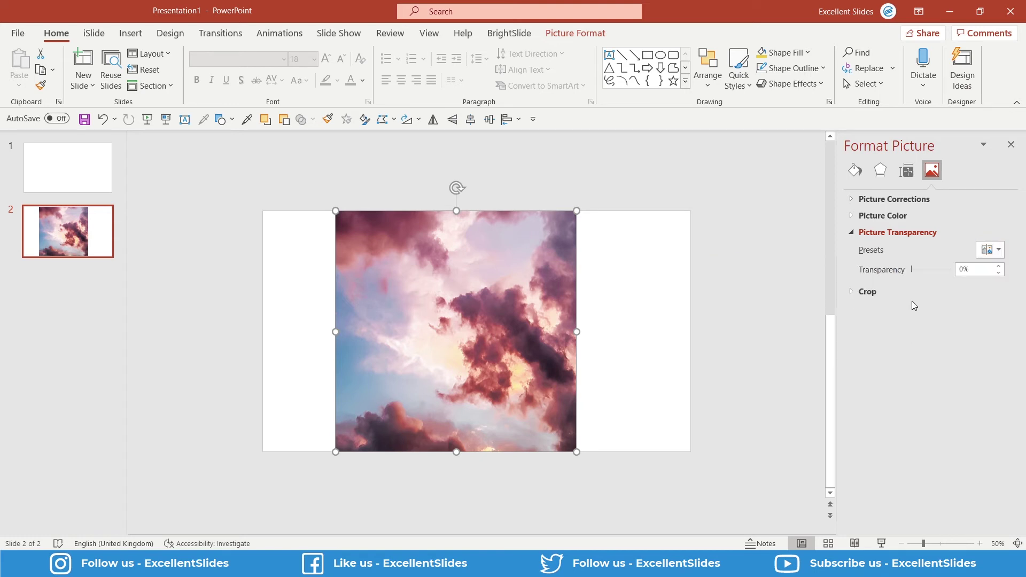
Set the cloud picture to 40% transparency and preview the current slide
{"action": "left_click_drag", "start_coordinate": [912, 269], "coordinate": [926, 272]}
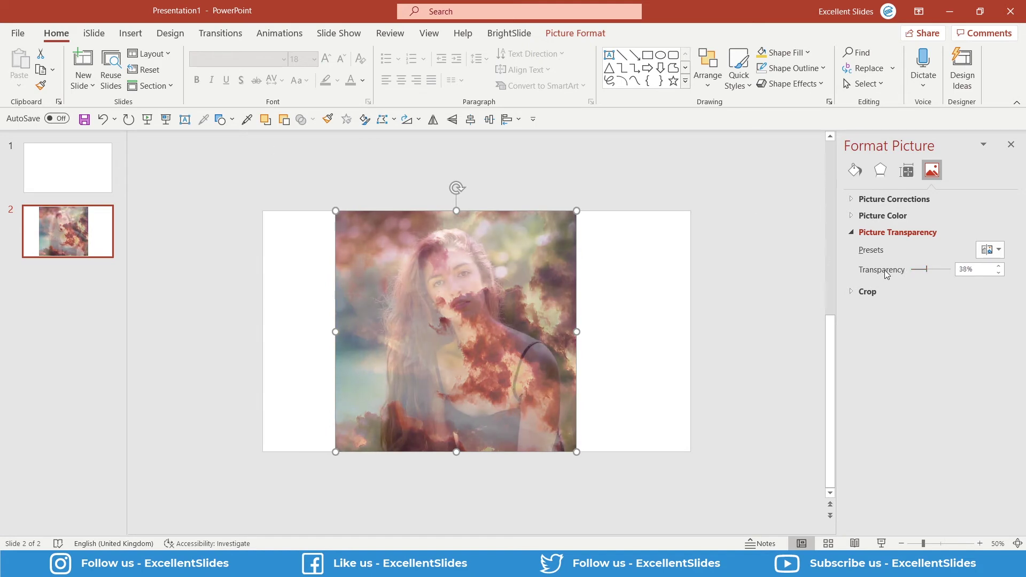
{"action": "left_click", "coordinate": [945, 271]}
{"action": "left_click", "coordinate": [164, 120]}
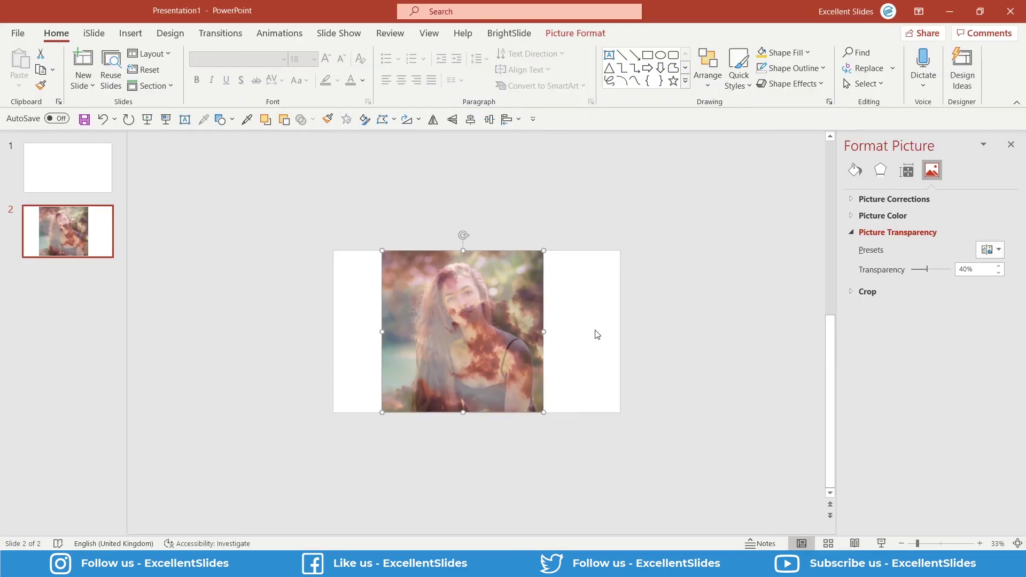
{"action": "scroll", "coordinate": [590, 332], "scroll_direction": "up", "scroll_amount": 2}
Delete the cloud picture, leaving only the portrait photo
{"action": "left_click_drag", "start_coordinate": [465, 337], "coordinate": [619, 337]}
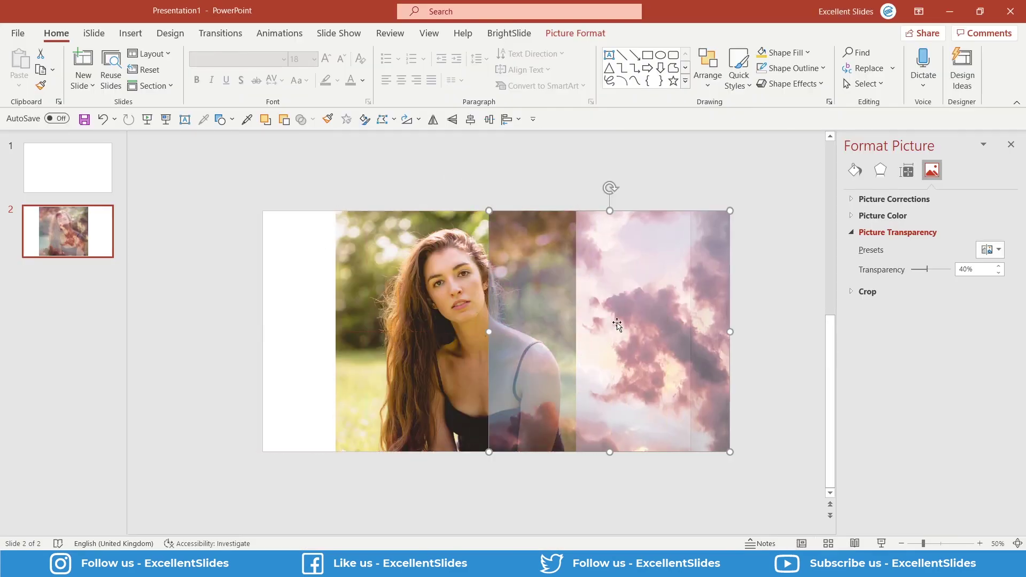
{"action": "key", "text": "Delete"}
{"action": "left_click", "coordinate": [543, 263]}
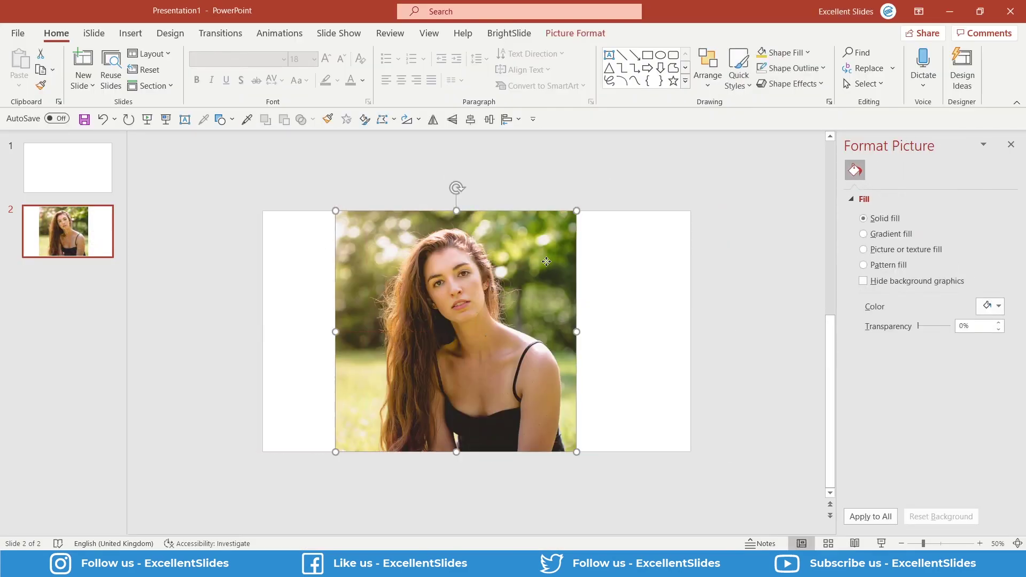
{"action": "left_click", "coordinate": [556, 163]}
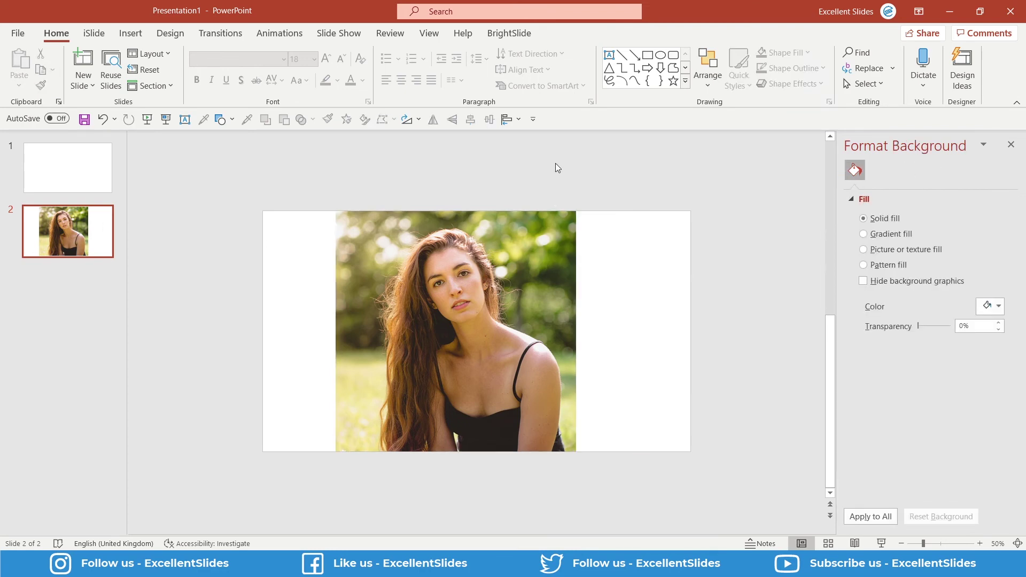
Draw a blue rectangle on the portrait and remove its outline
{"action": "left_click", "coordinate": [231, 121]}
{"action": "left_click", "coordinate": [259, 155]}
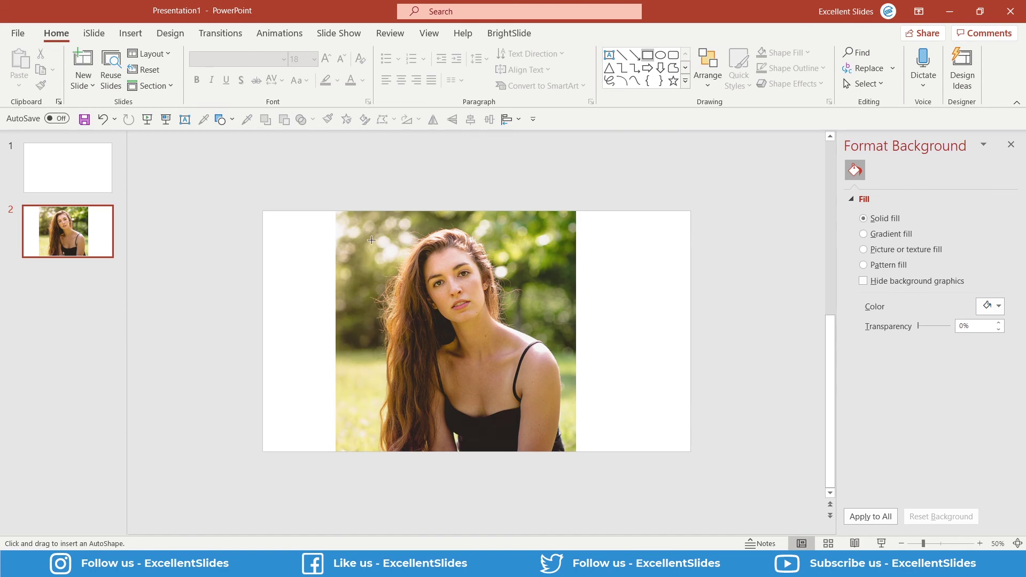
{"action": "left_click_drag", "start_coordinate": [392, 284], "coordinate": [494, 377]}
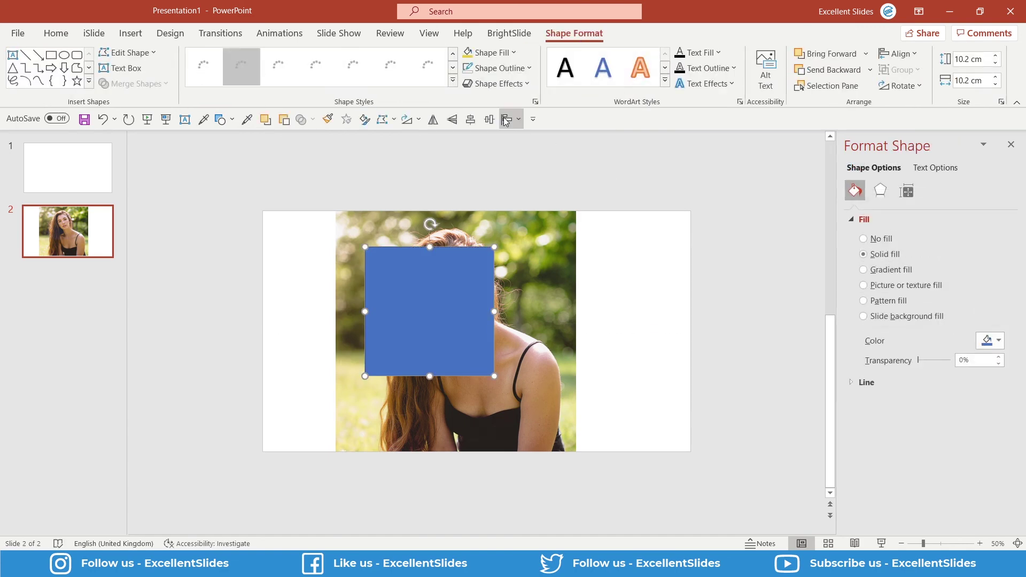
{"action": "left_click", "coordinate": [499, 68]}
{"action": "left_click", "coordinate": [500, 252]}
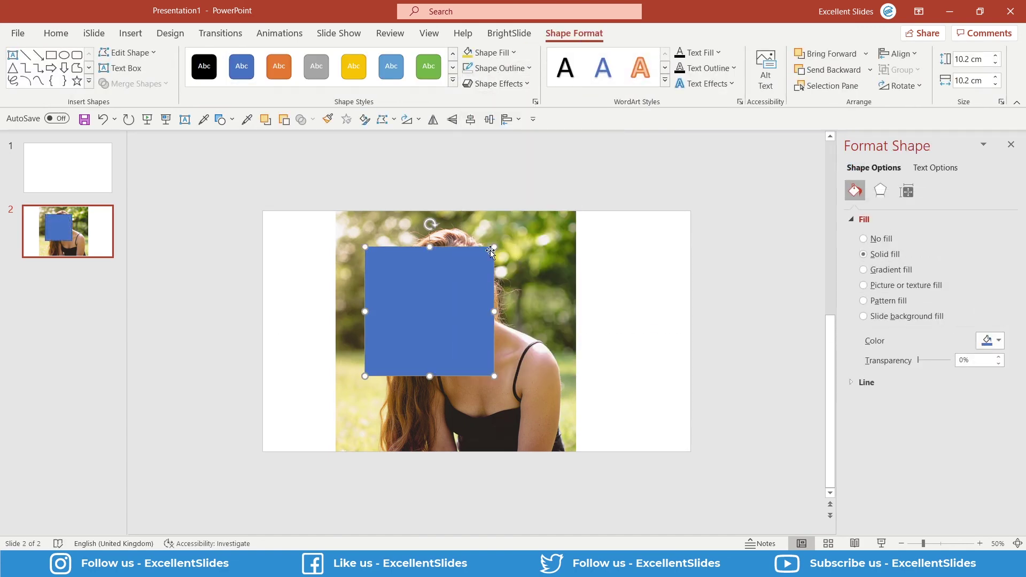
{"action": "scroll", "coordinate": [440, 261], "scroll_direction": "up", "scroll_amount": 2}
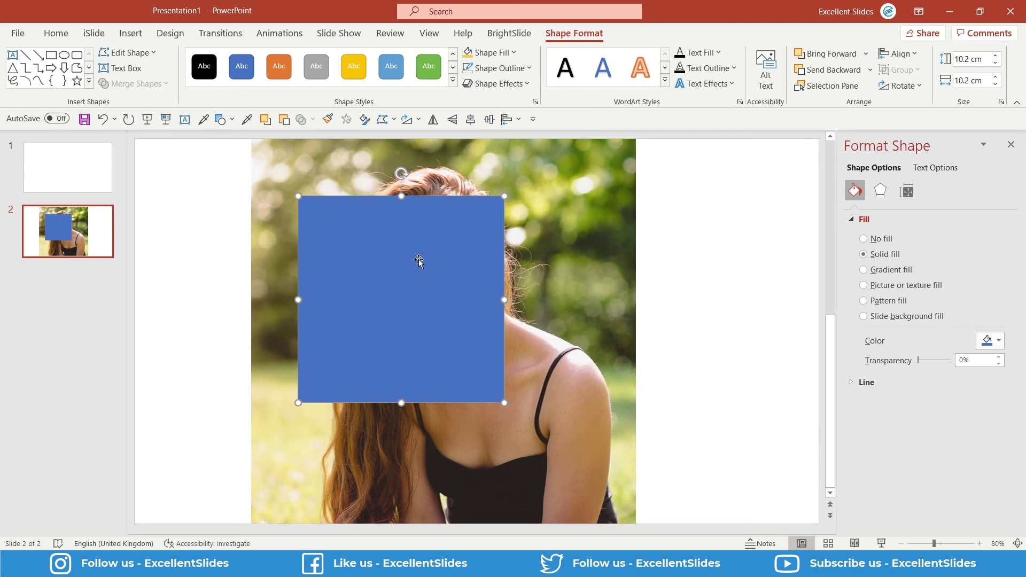
{"action": "scroll", "coordinate": [418, 259], "scroll_direction": "down", "scroll_amount": 2}
Move and enlarge the blue square to 19.05 cm so it covers the whole portrait
{"action": "left_click_drag", "start_coordinate": [411, 282], "coordinate": [374, 242]}
{"action": "left_click_drag", "start_coordinate": [460, 342], "coordinate": [609, 489]}
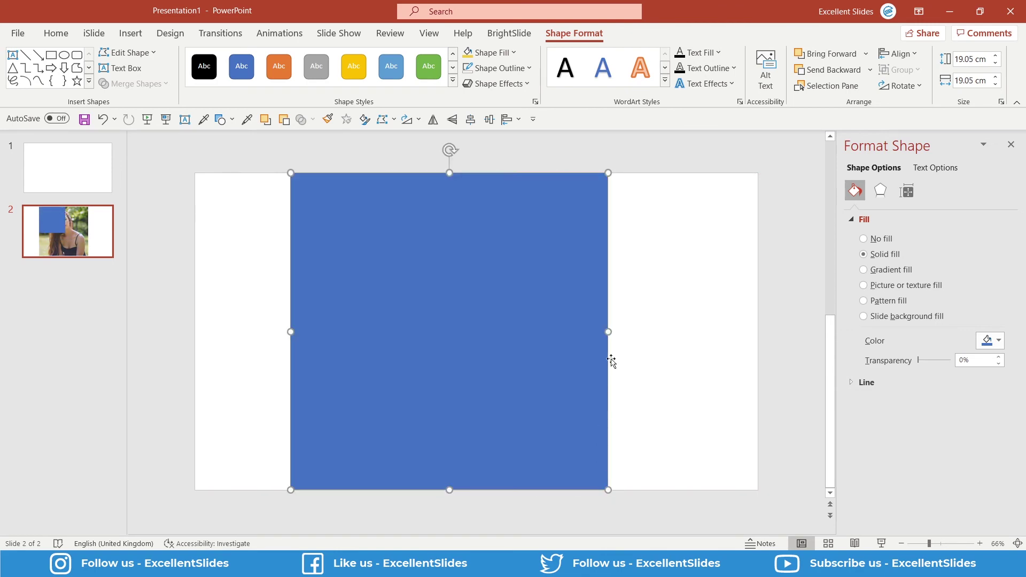
{"action": "left_click", "coordinate": [635, 299]}
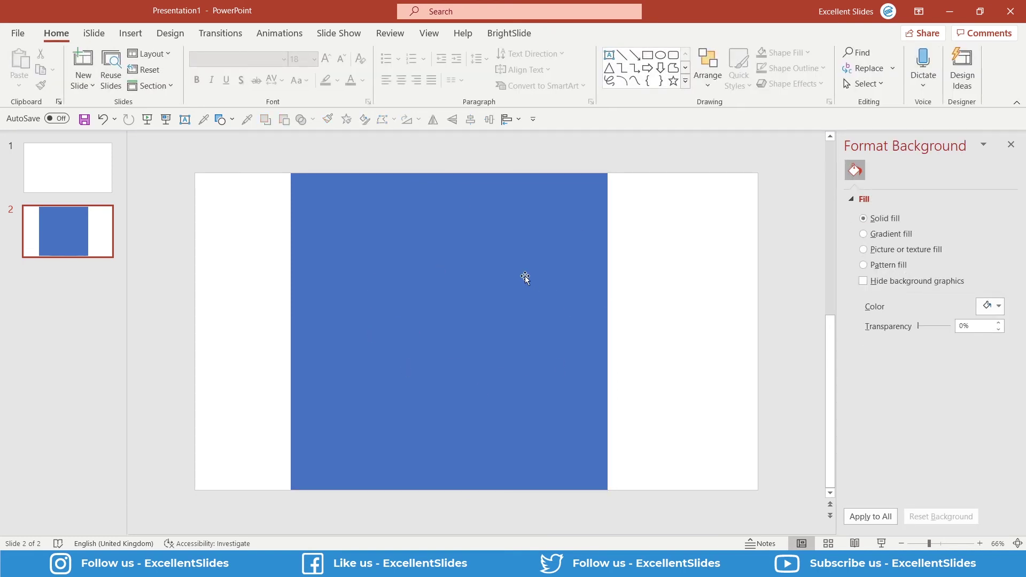
Set the blue square's fill transparency to 33% so the portrait shows through tinted blue
{"action": "left_click", "coordinate": [495, 275]}
{"action": "left_click_drag", "start_coordinate": [495, 275], "coordinate": [495, 341]}
{"action": "key", "text": "ctrl+z"}
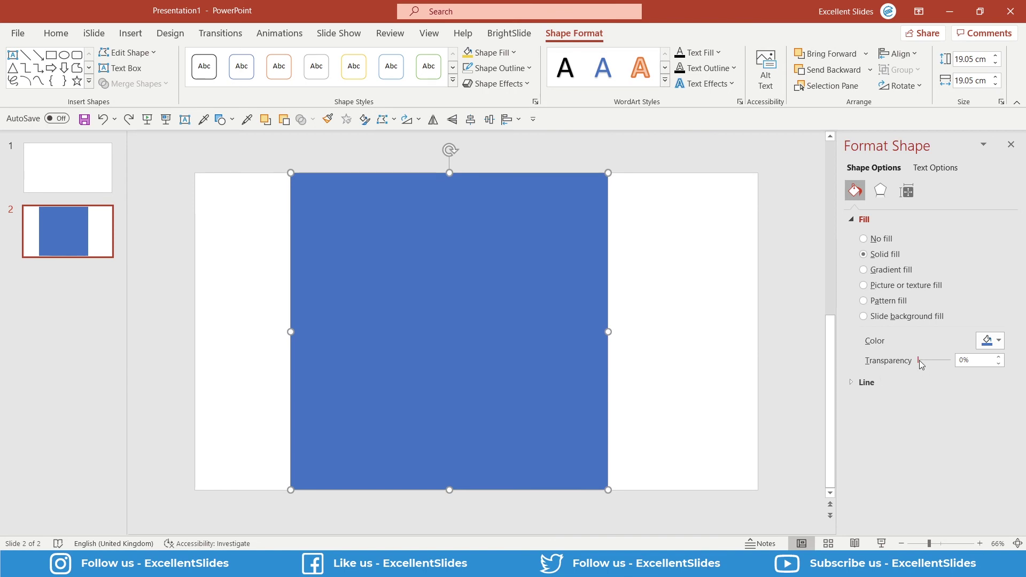
{"action": "left_click_drag", "start_coordinate": [920, 364], "coordinate": [929, 361]}
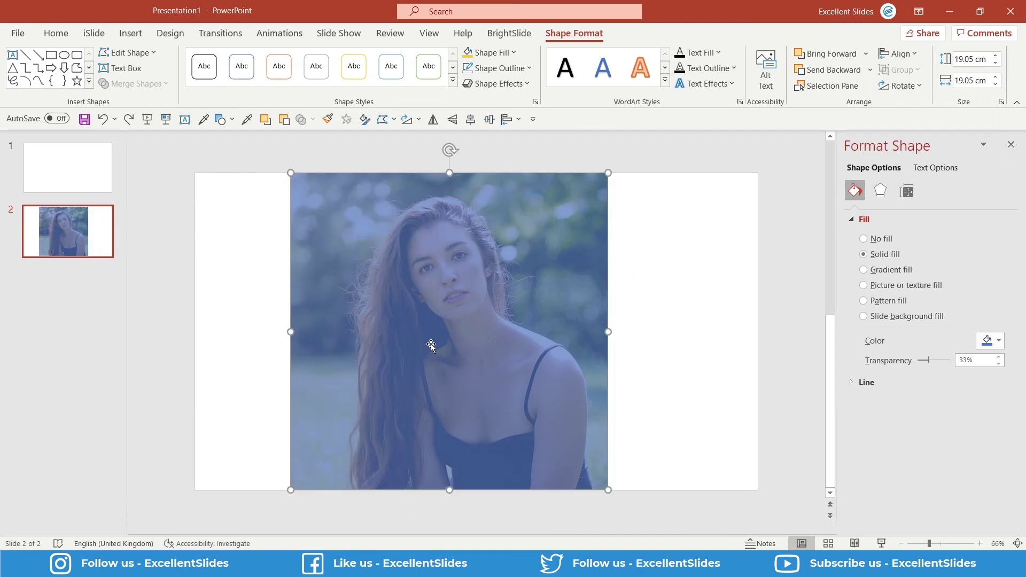
Delete the translucent blue square and then the portrait photo from slide 2
{"action": "key", "text": "Delete"}
{"action": "left_click", "coordinate": [487, 352]}
{"action": "key", "text": "Delete"}
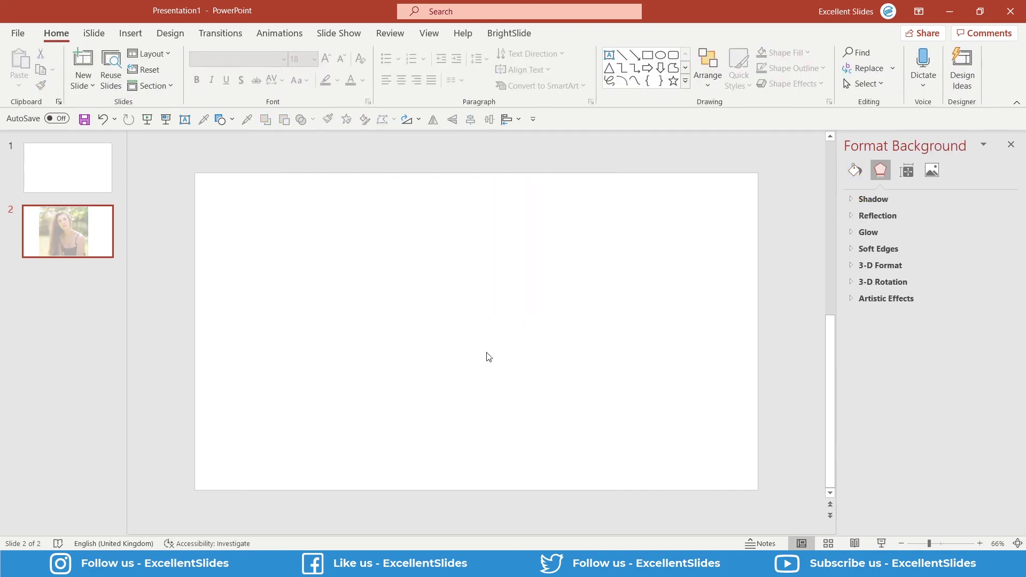